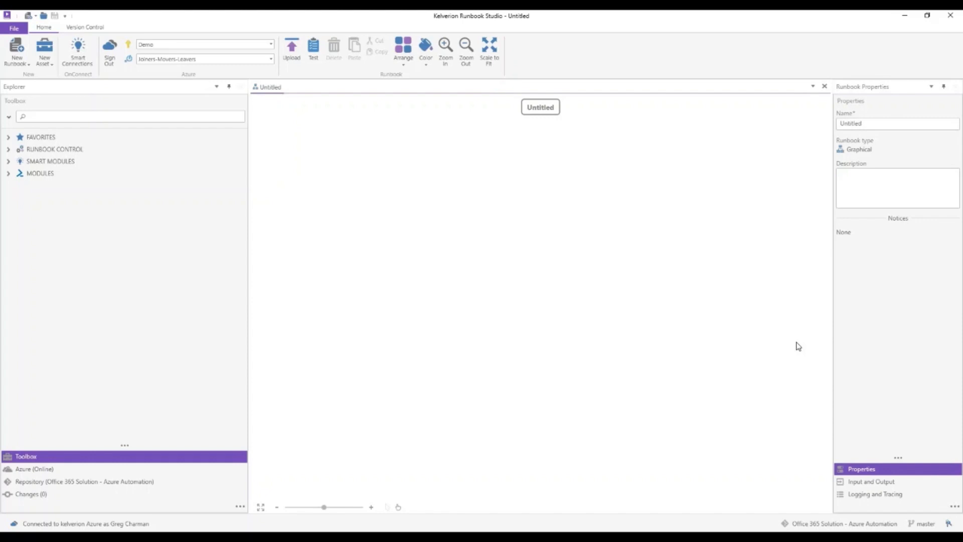
Expand the favourite activities and name the new graphical runbook Demo_Webinar_Runbook
{"action": "left_click", "coordinate": [8, 137]}
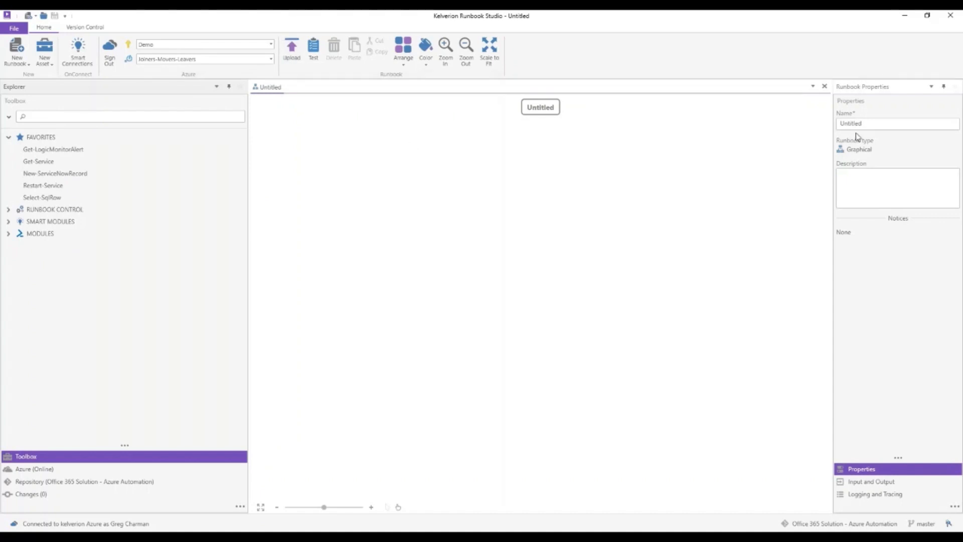
{"action": "double_click", "coordinate": [868, 123]}
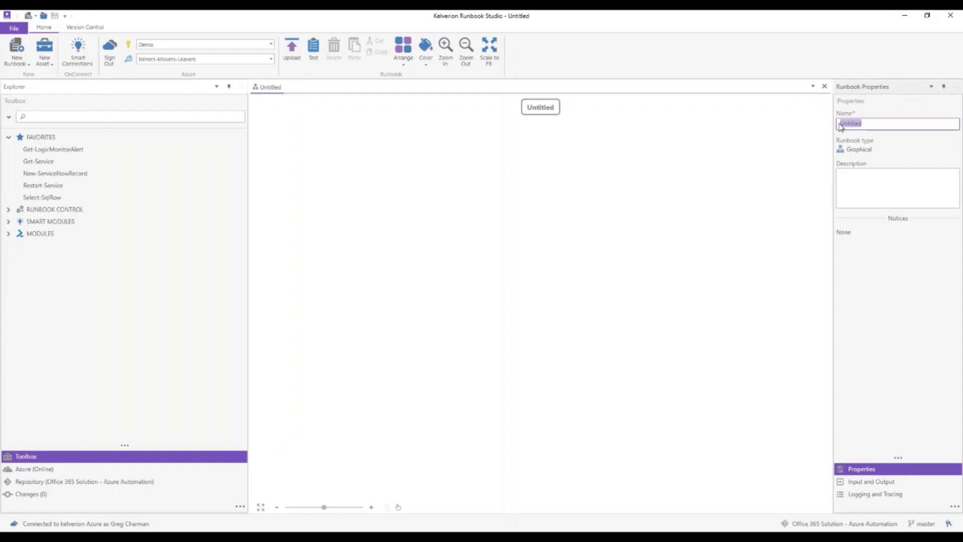
{"action": "type", "text": "Demo Webin"}
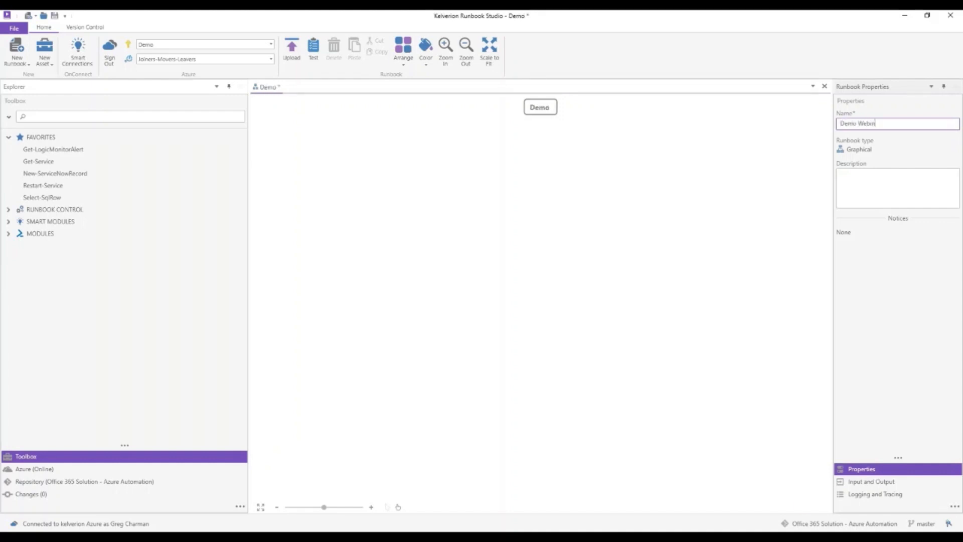
{"action": "type", "text": "ar Runbook"}
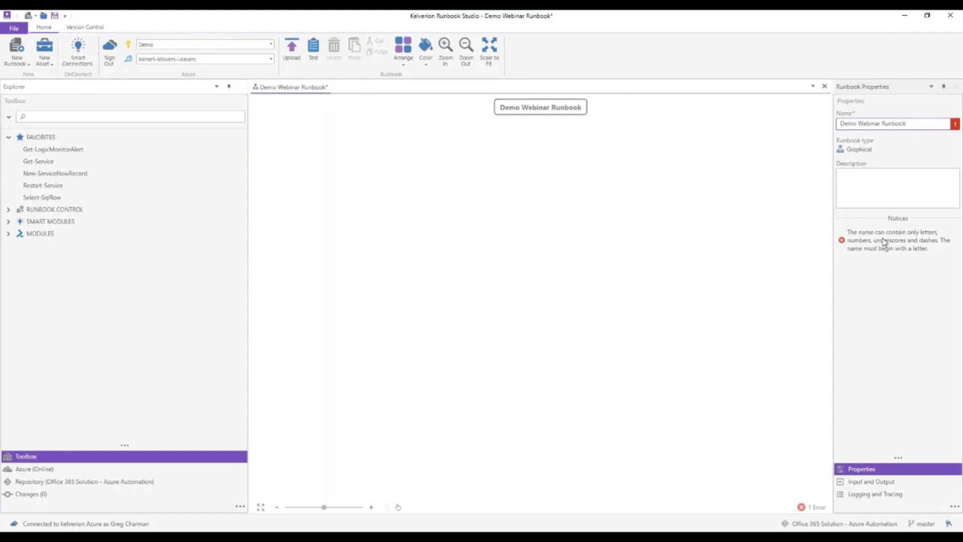
{"action": "left_click", "coordinate": [859, 124]}
{"action": "key", "text": "BackSpace"}
{"action": "type", "text": "_"}
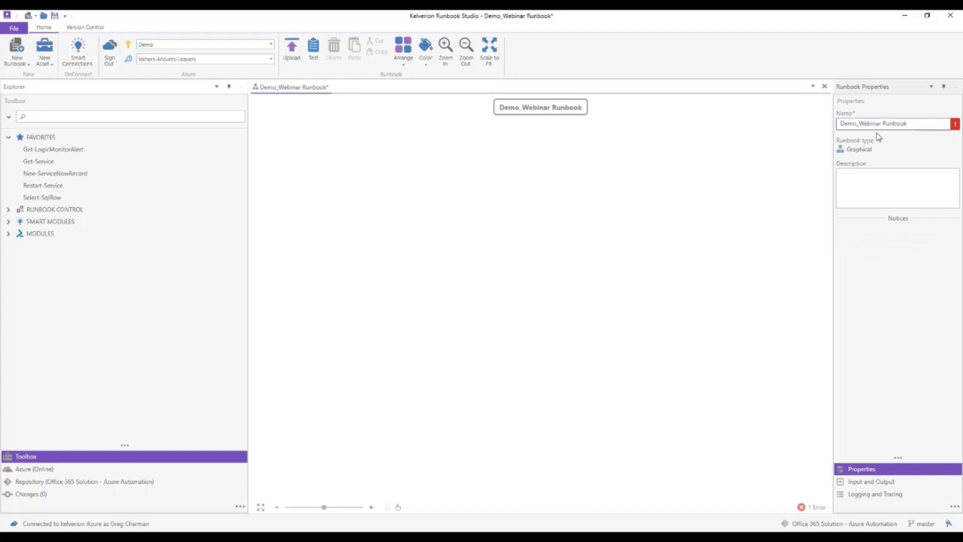
{"action": "left_click", "coordinate": [883, 124]}
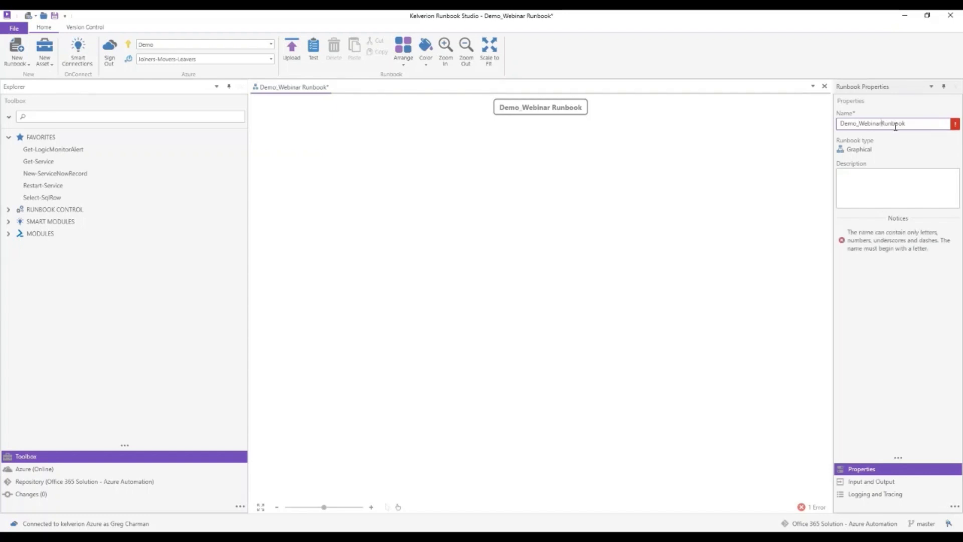
{"action": "key", "text": "BackSpace"}
{"action": "type", "text": "_"}
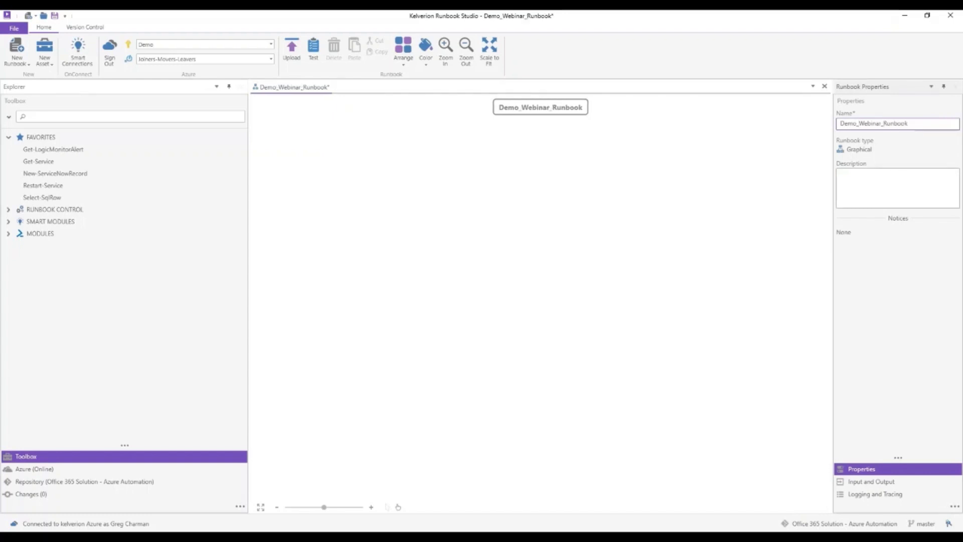
Add two optional String input parameters to the runbook, named Computer_Name and Service_Name
{"action": "left_click", "coordinate": [879, 483]}
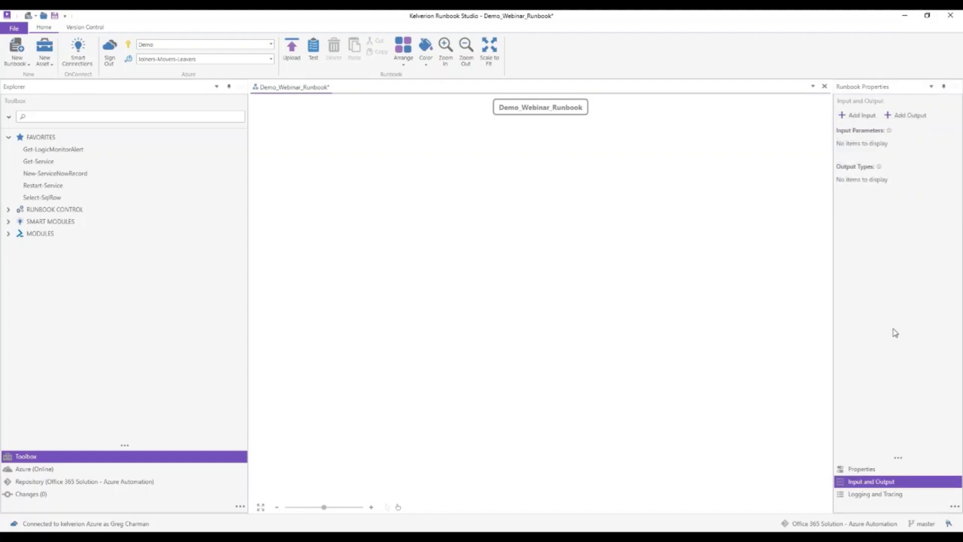
{"action": "left_click", "coordinate": [855, 119]}
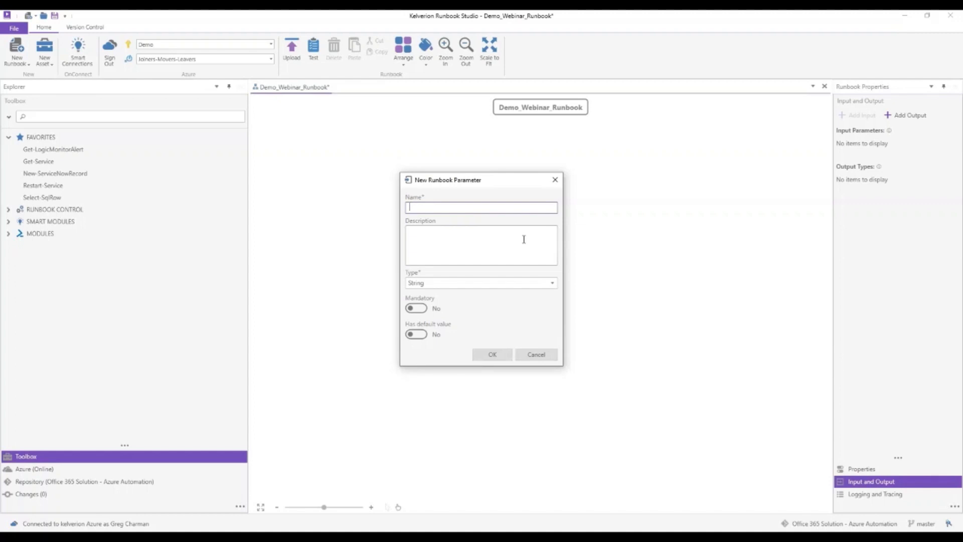
{"action": "type", "text": "Computer_Name"}
{"action": "left_click", "coordinate": [495, 355]}
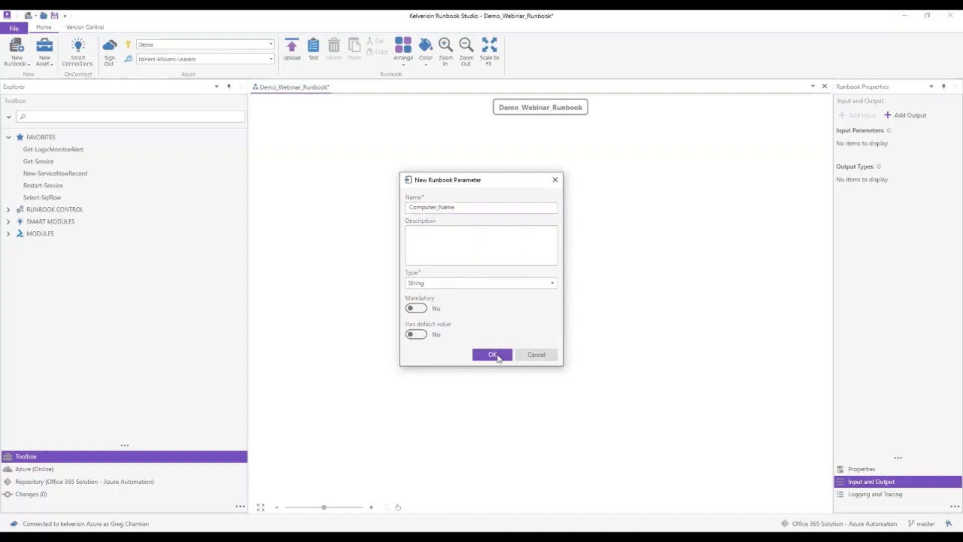
{"action": "left_click", "coordinate": [857, 115]}
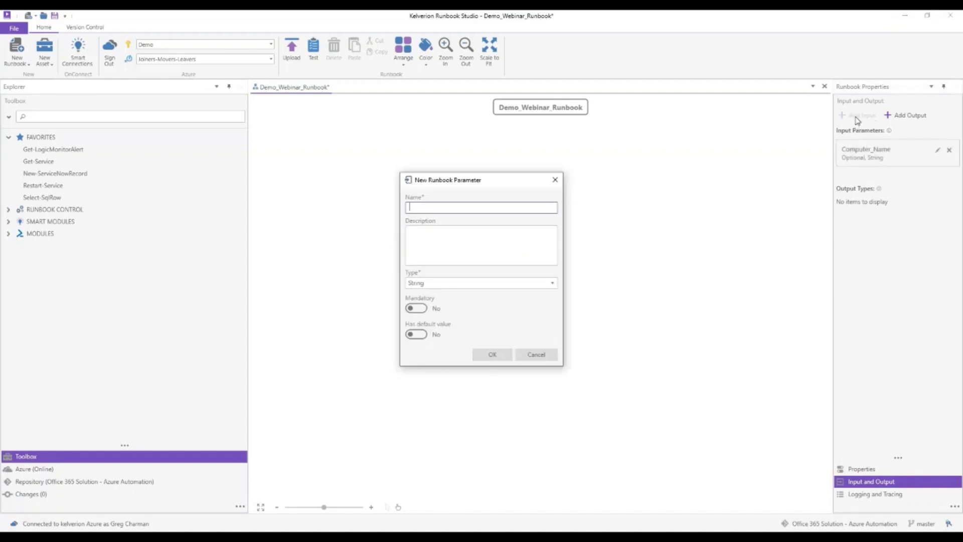
{"action": "type", "text": "Service_Name"}
{"action": "left_click", "coordinate": [492, 355]}
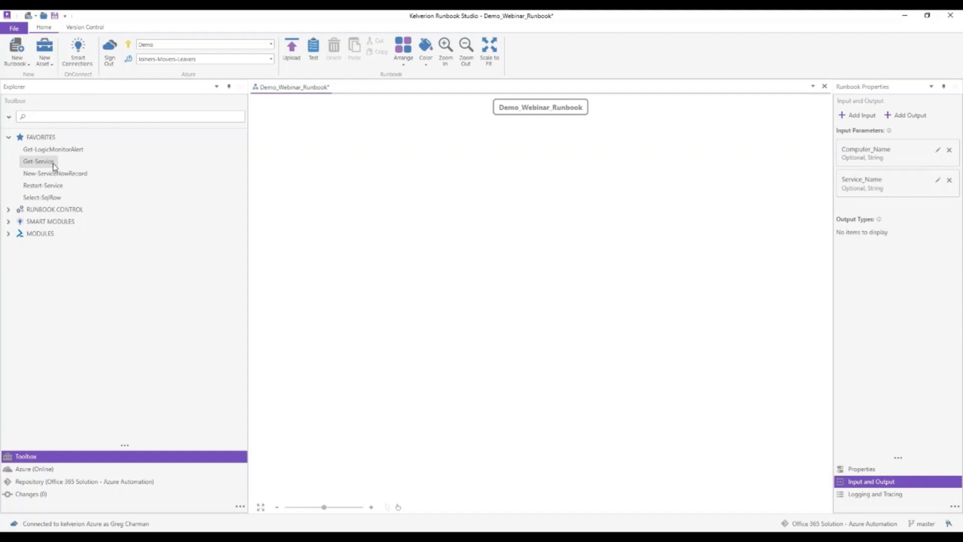
Place a Get-Service activity below the runbook title and a New-ServiceNowRecord activity below and to the right of it
{"action": "left_click_drag", "start_coordinate": [54, 167], "coordinate": [520, 176]}
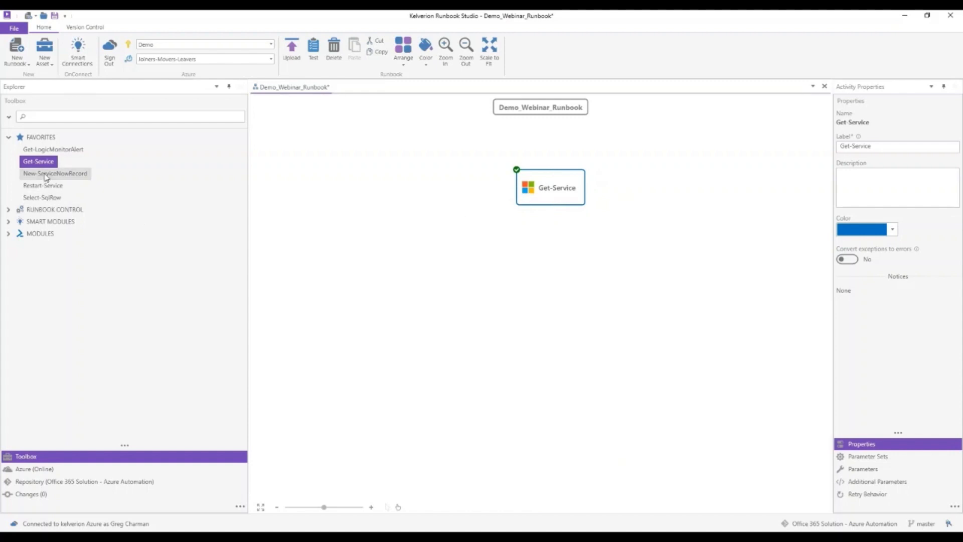
{"action": "left_click_drag", "start_coordinate": [46, 177], "coordinate": [677, 271]}
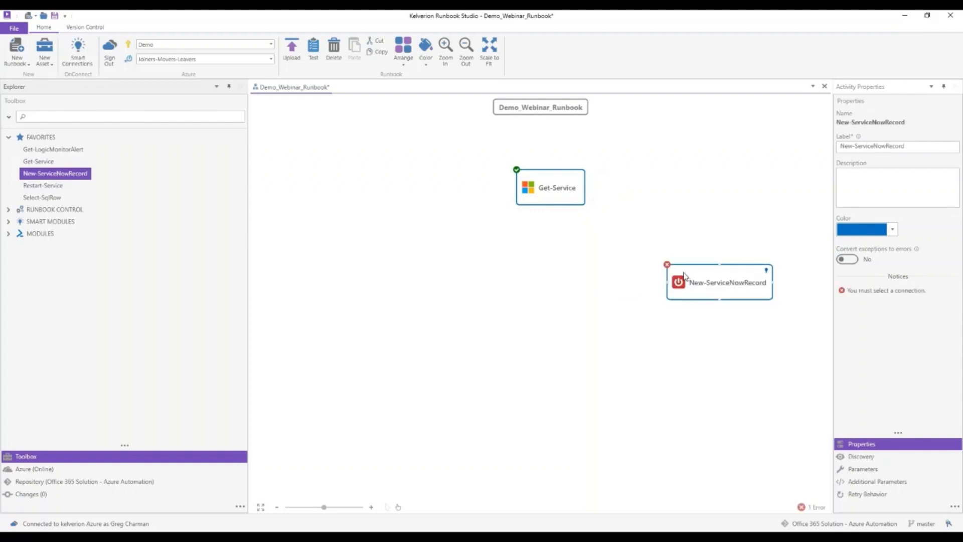
{"action": "left_click_drag", "start_coordinate": [682, 276], "coordinate": [671, 267]}
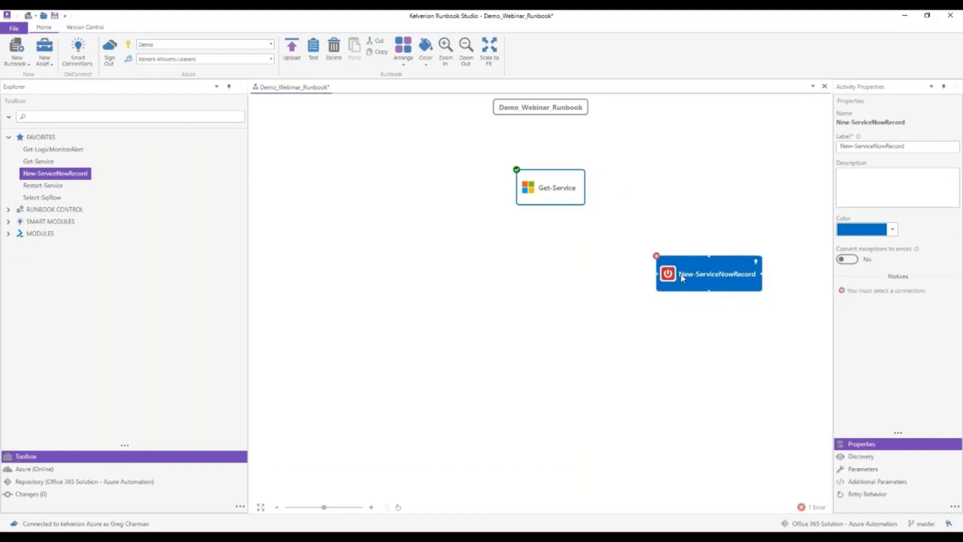
Place a Restart-Service activity beneath New-ServiceNowRecord and a Select-SqlRow activity below and to the left of Get-Service
{"action": "left_click", "coordinate": [52, 189]}
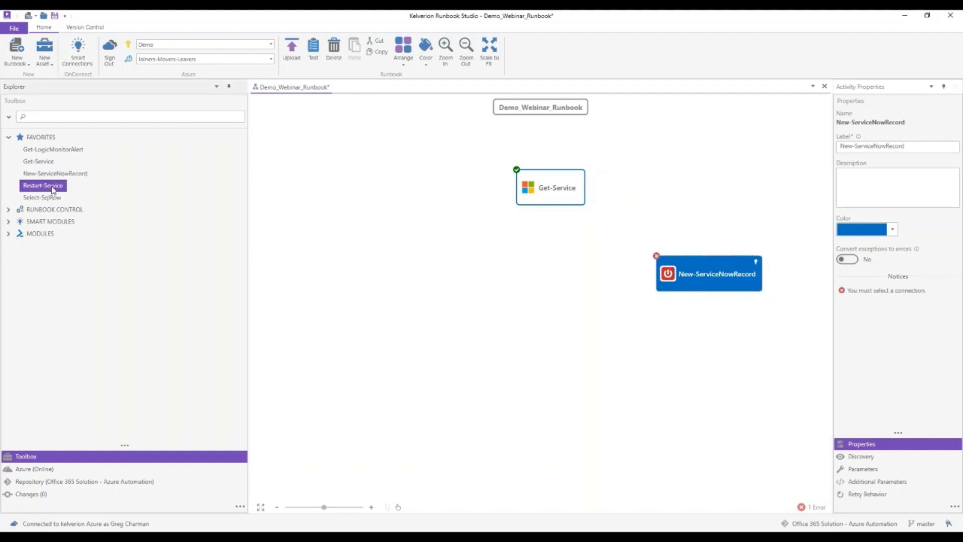
{"action": "left_click", "coordinate": [705, 339]}
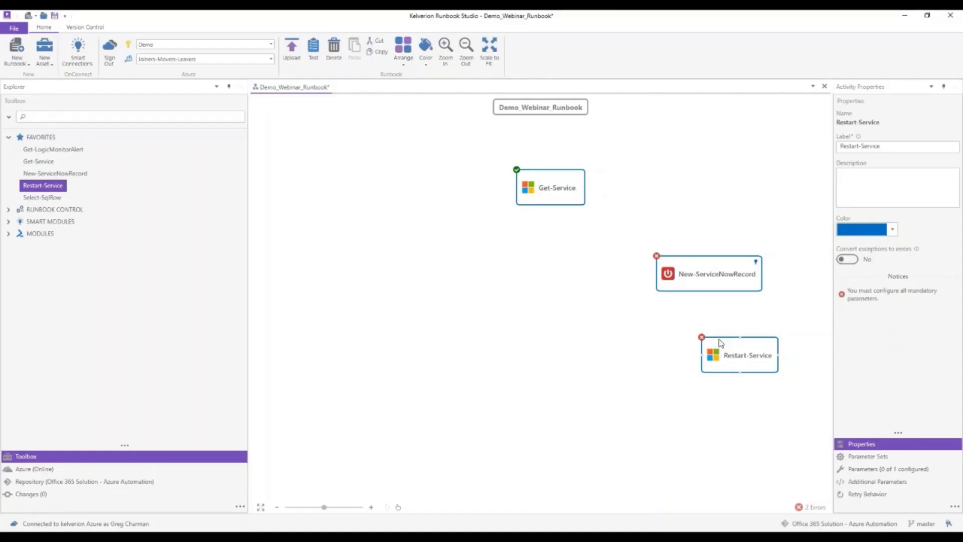
{"action": "left_click_drag", "start_coordinate": [721, 343], "coordinate": [687, 337]}
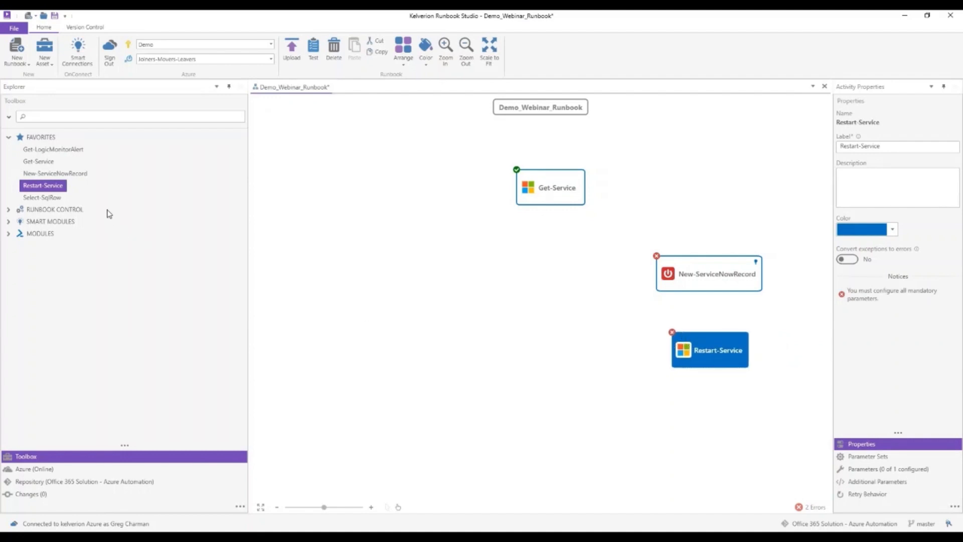
{"action": "left_click", "coordinate": [47, 199]}
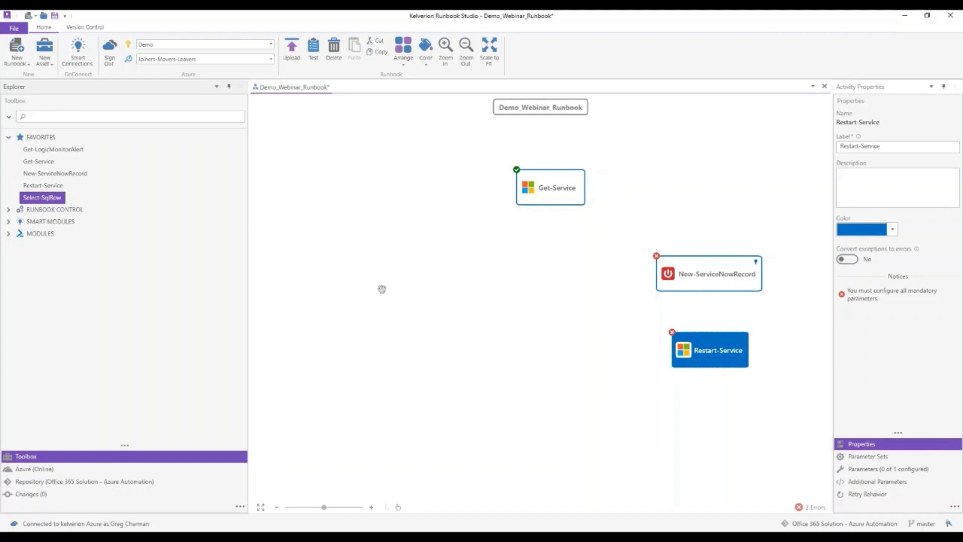
{"action": "left_click_drag", "start_coordinate": [382, 283], "coordinate": [389, 276]}
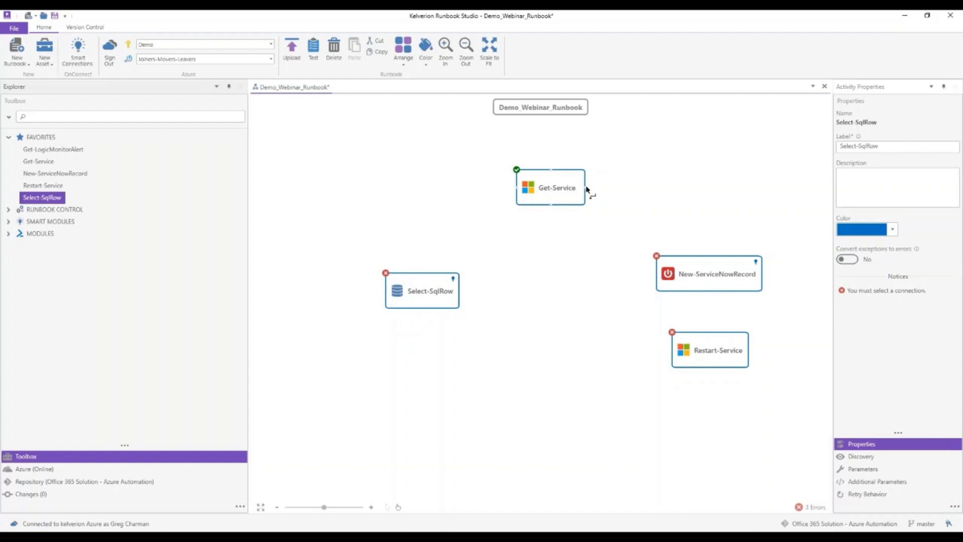
Link Get-Service to New-ServiceNowRecord and switch Get-Service to the DisplayName parameter set
{"action": "left_click_drag", "start_coordinate": [587, 190], "coordinate": [712, 258]}
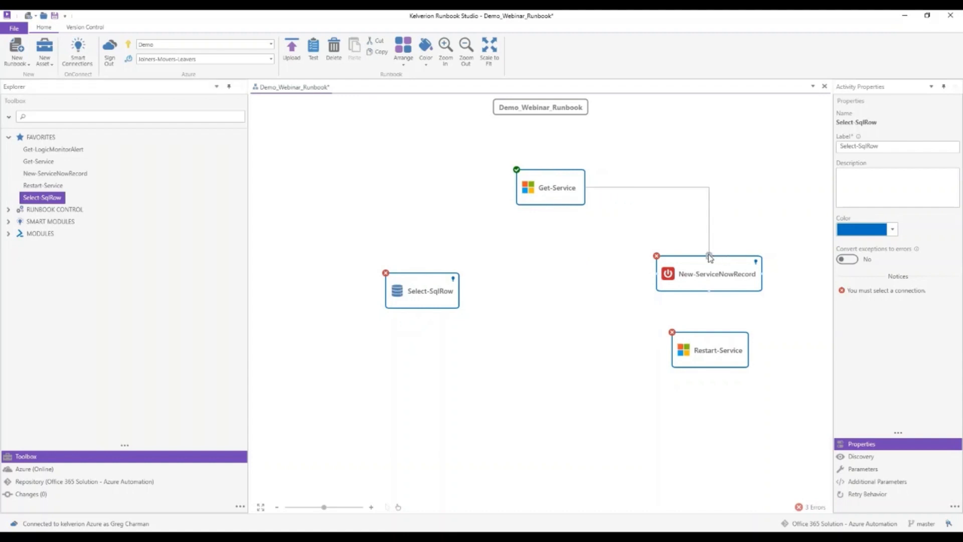
{"action": "left_click", "coordinate": [550, 201]}
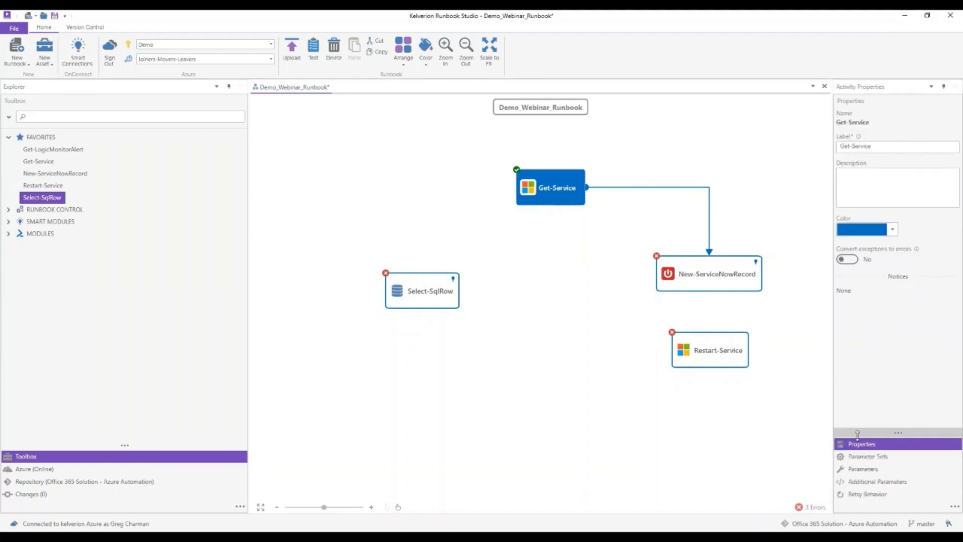
{"action": "left_click", "coordinate": [860, 457]}
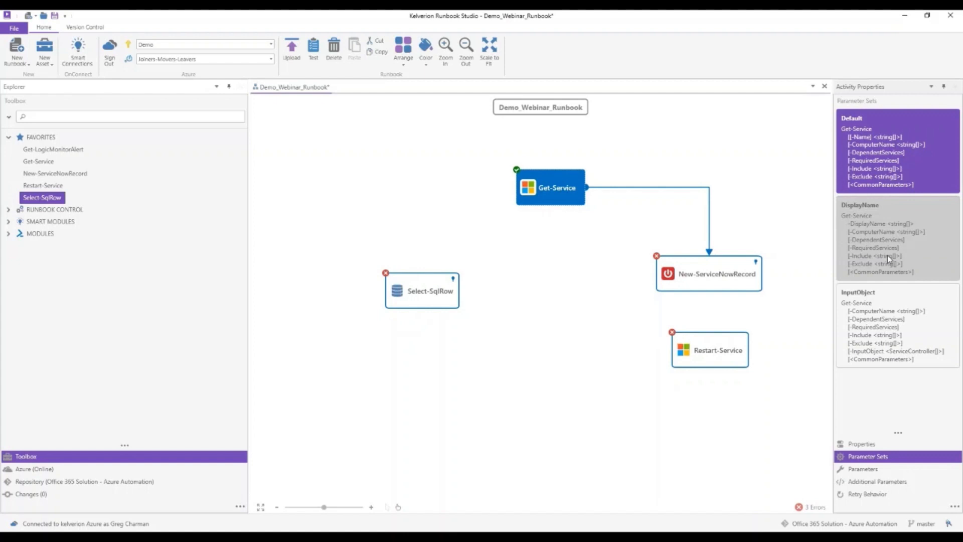
{"action": "left_click", "coordinate": [889, 259]}
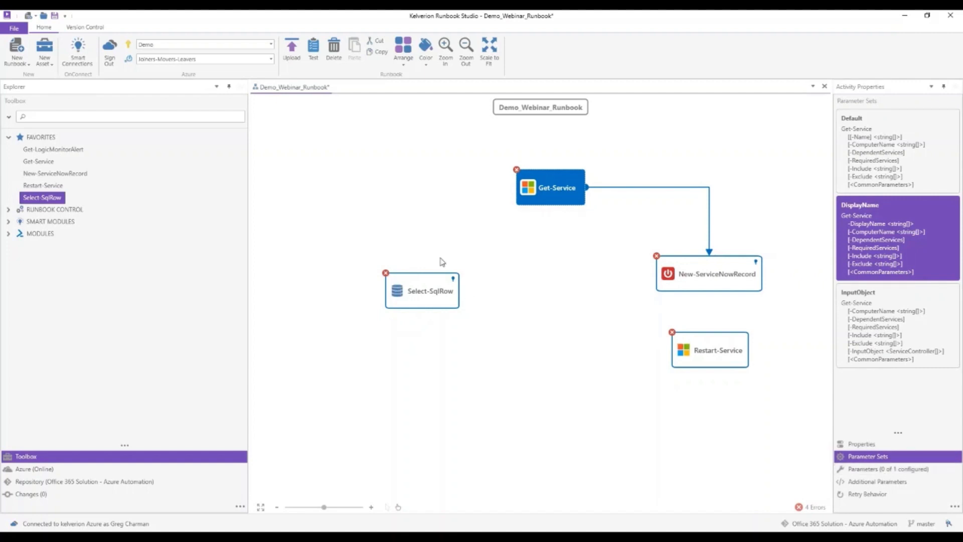
Set the DisplayName parameter of Get-Service to use the runbook input Service_Name
{"action": "mouse_move", "coordinate": [518, 174]}
{"action": "left_click", "coordinate": [873, 469]}
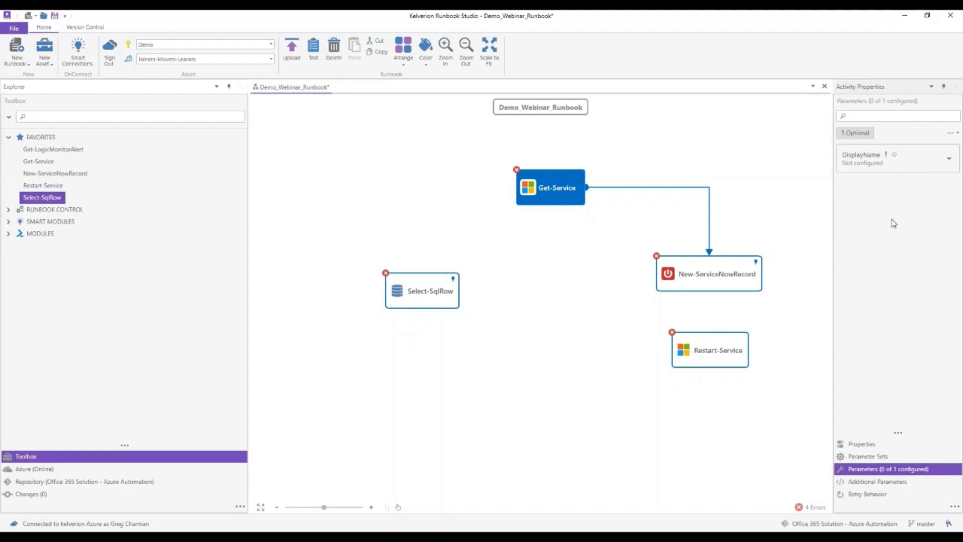
{"action": "left_click", "coordinate": [907, 167]}
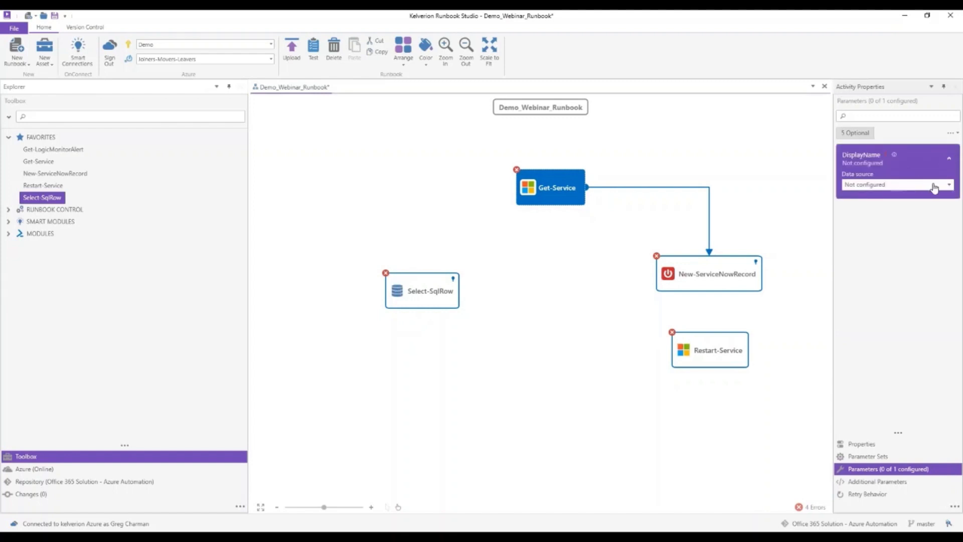
{"action": "left_click", "coordinate": [934, 187]}
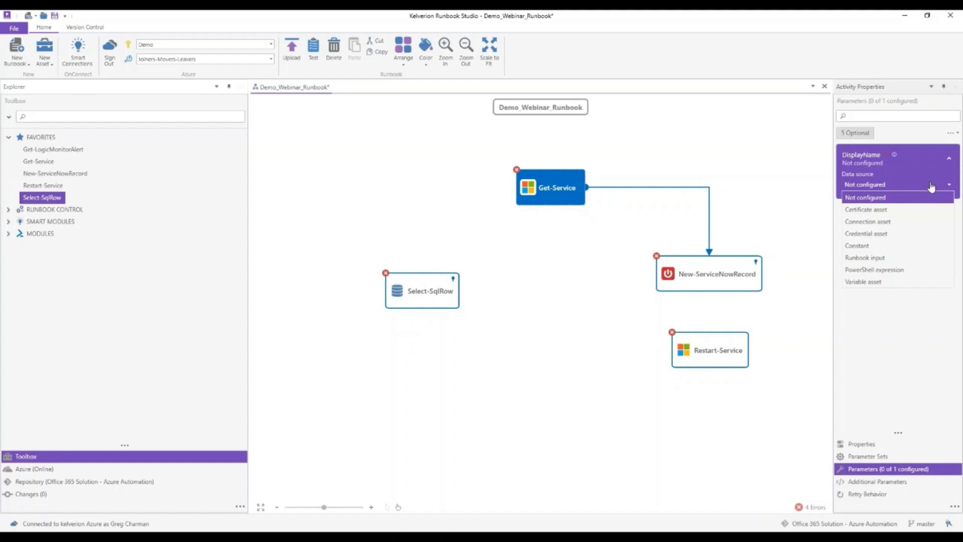
{"action": "left_click", "coordinate": [909, 258]}
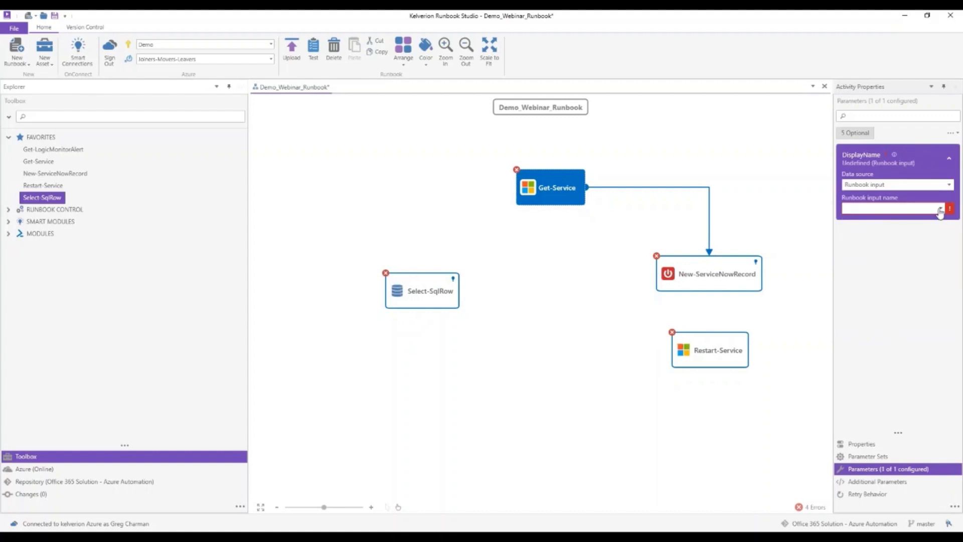
{"action": "left_click", "coordinate": [941, 213]}
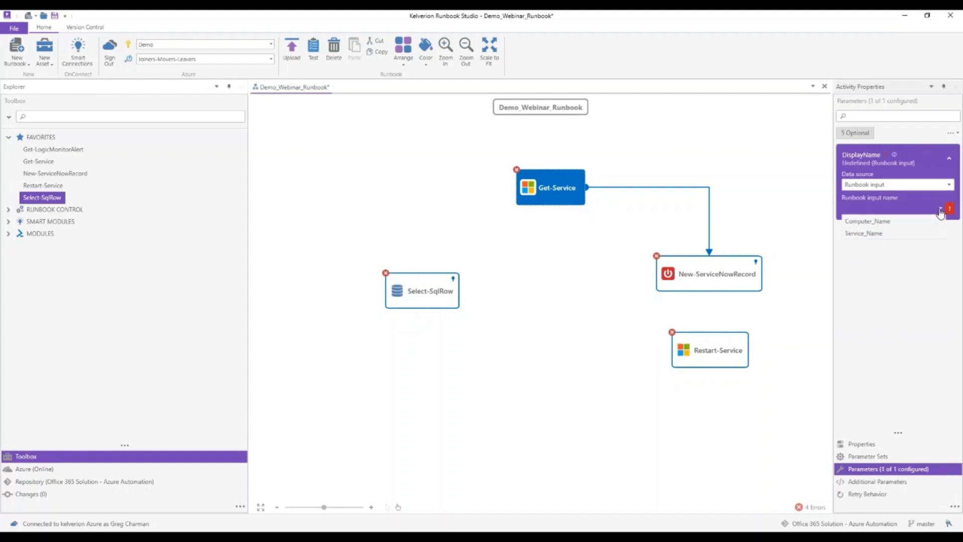
{"action": "left_click", "coordinate": [910, 234]}
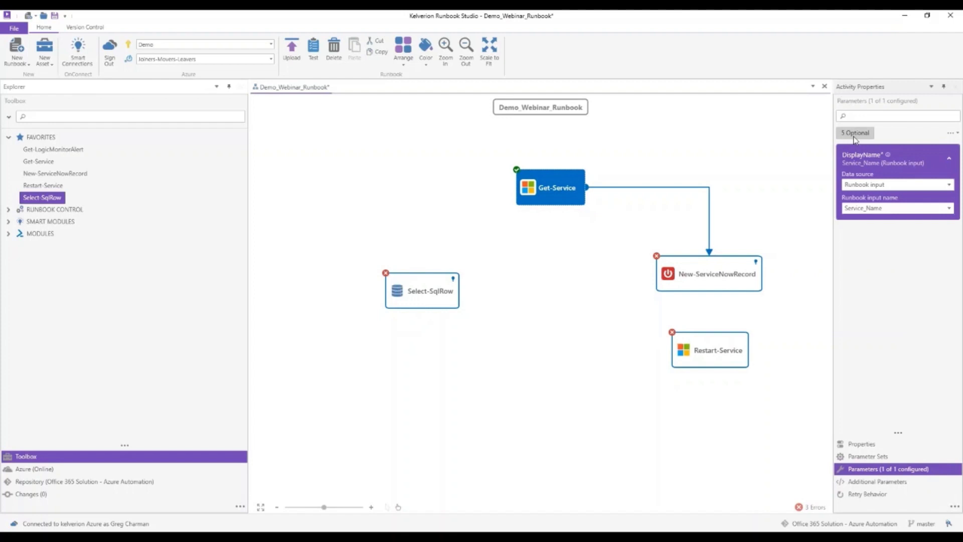
Show the optional parameters of Get-Service and set ComputerName to use the runbook input Computer_Name
{"action": "left_click", "coordinate": [855, 135]}
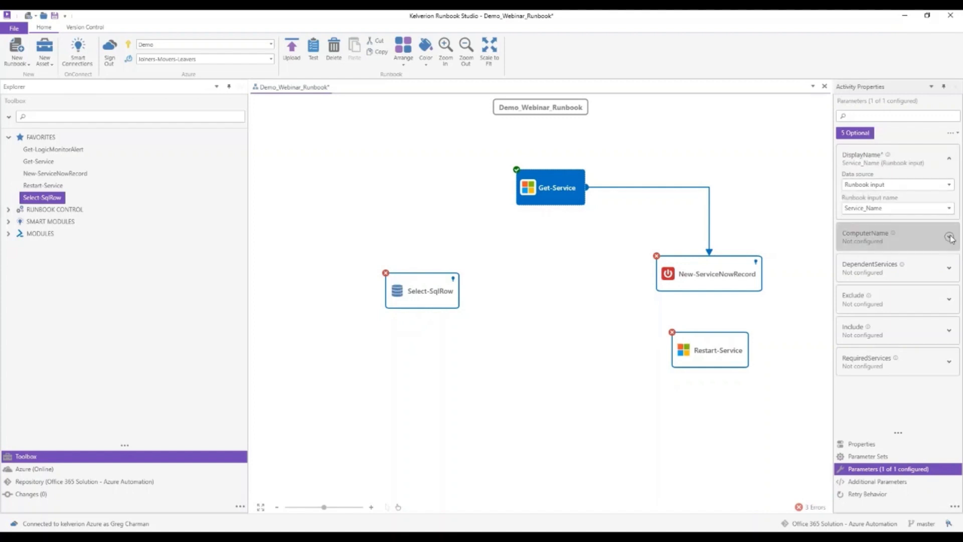
{"action": "left_click", "coordinate": [950, 238]}
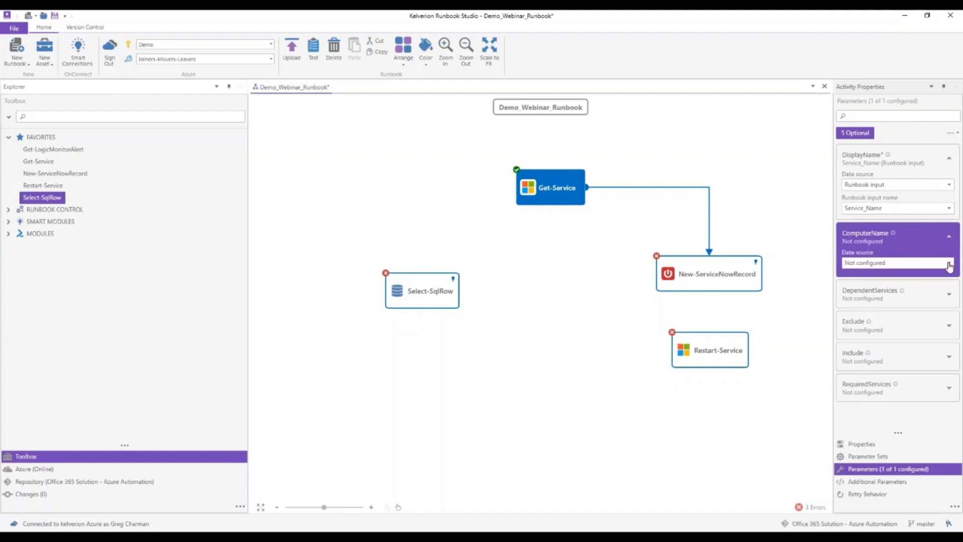
{"action": "left_click", "coordinate": [949, 264]}
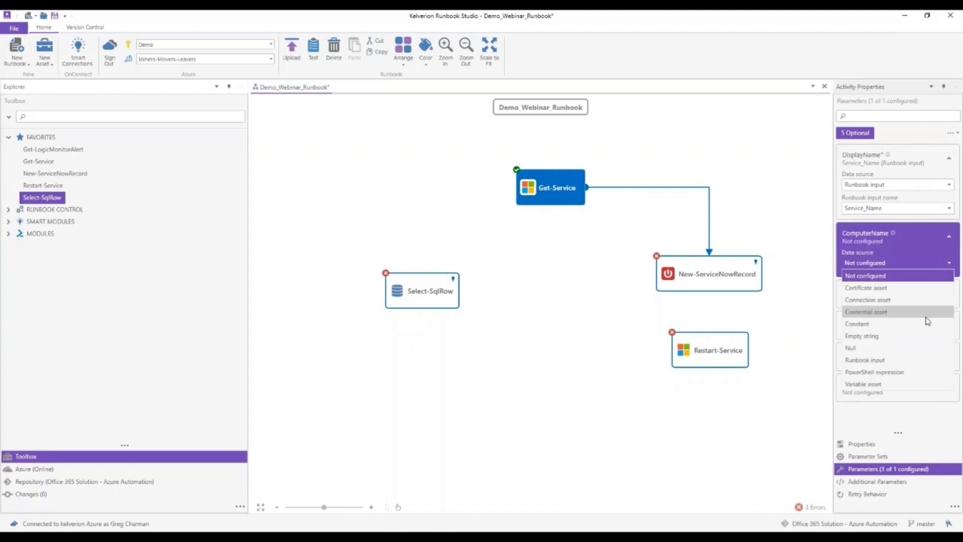
{"action": "left_click", "coordinate": [926, 360]}
{"action": "left_click", "coordinate": [927, 288]}
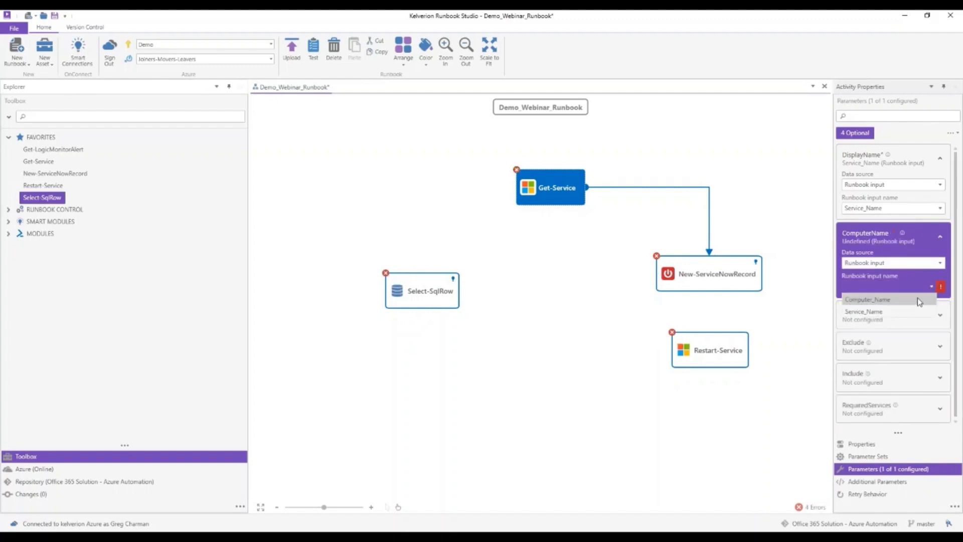
{"action": "left_click", "coordinate": [920, 301]}
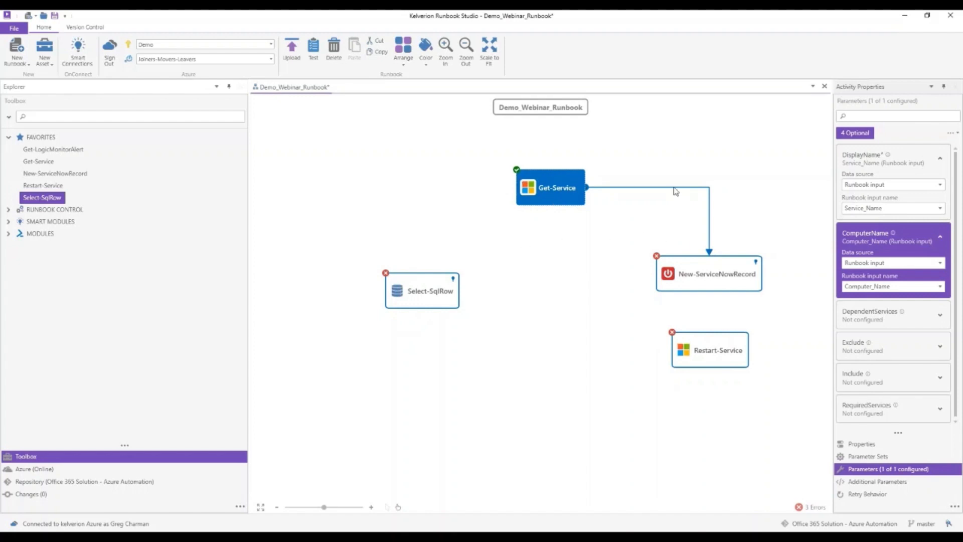
Apply a condition to the link between Get-Service and New-ServiceNowRecord and open it in the condition editor
{"action": "left_click", "coordinate": [675, 188]}
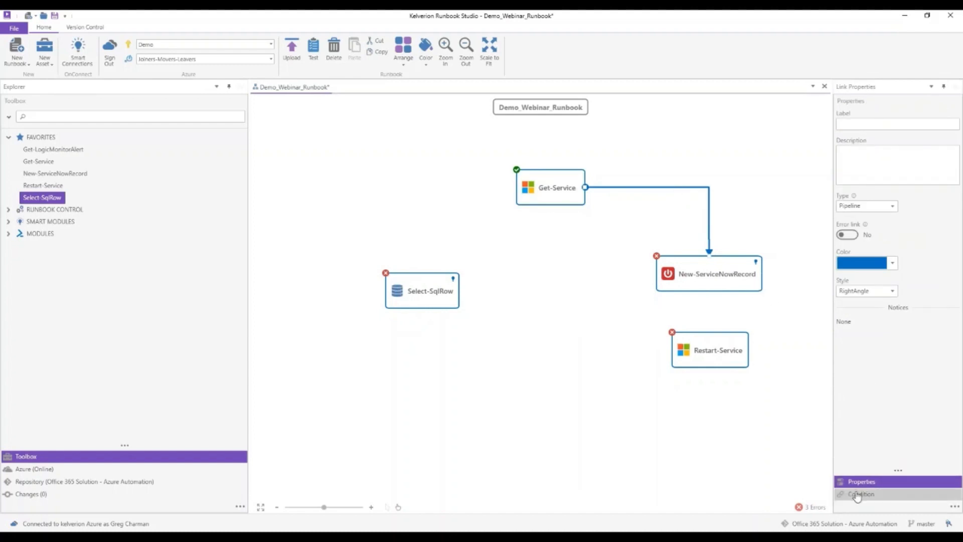
{"action": "left_click", "coordinate": [858, 495]}
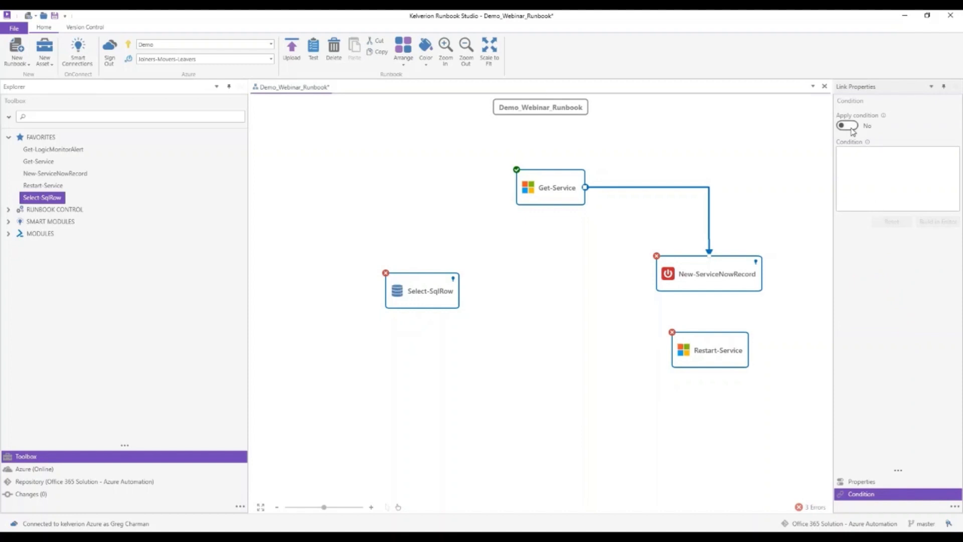
{"action": "left_click", "coordinate": [850, 126]}
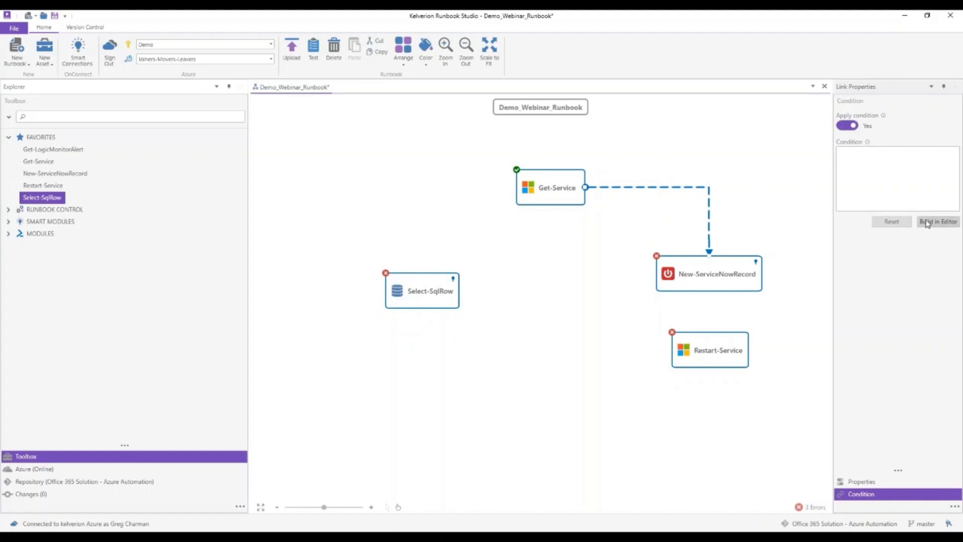
{"action": "left_click", "coordinate": [937, 224]}
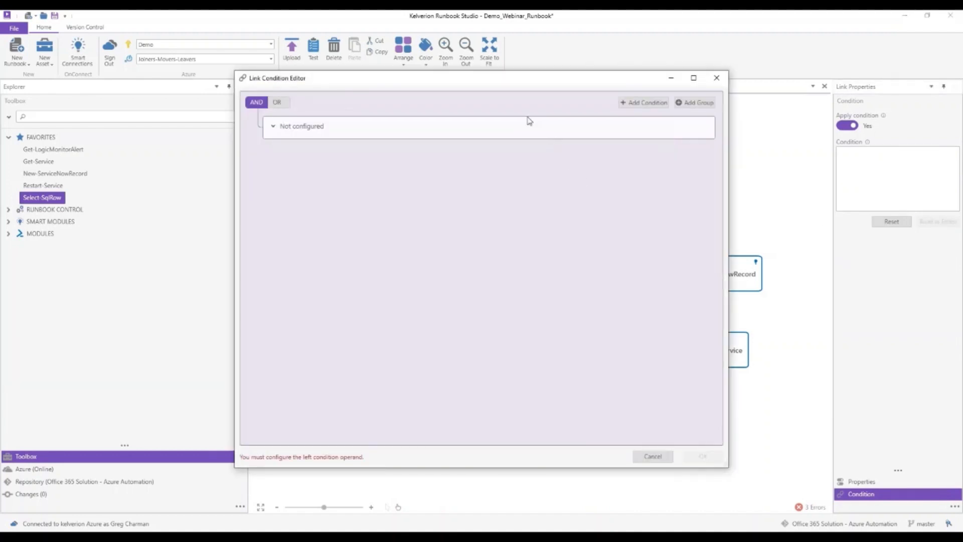
{"action": "left_click_drag", "start_coordinate": [497, 84], "coordinate": [558, 313]}
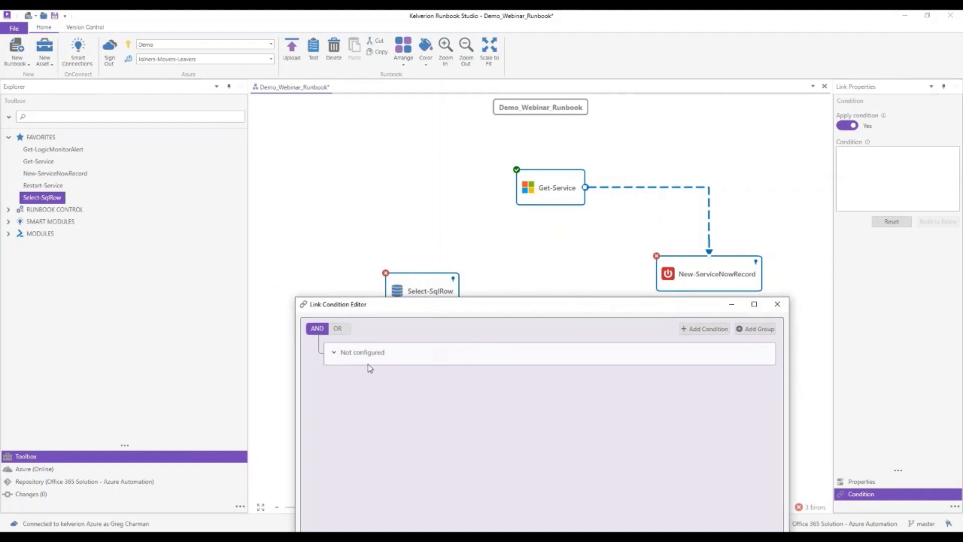
Set the condition's first operand to the activity output of Get-Service
{"action": "left_click", "coordinate": [335, 353]}
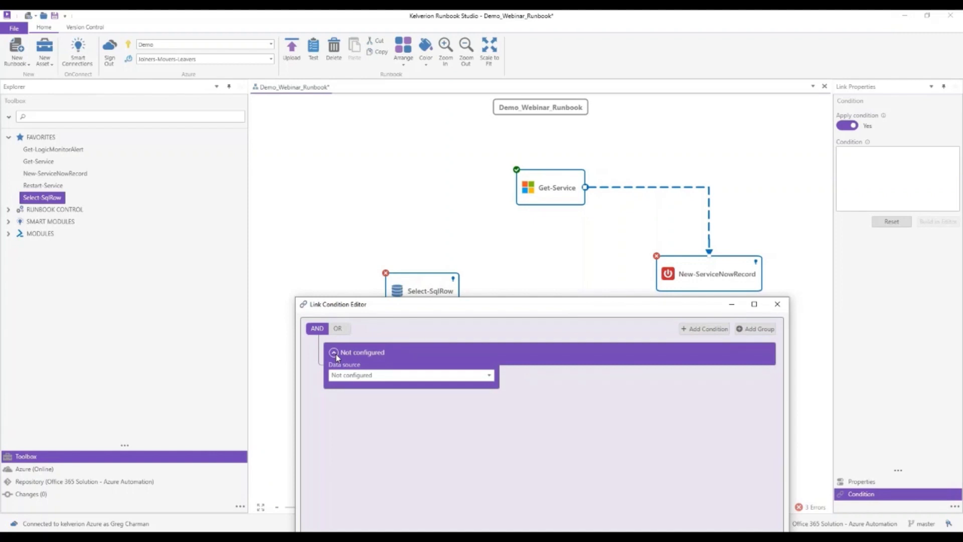
{"action": "left_click", "coordinate": [350, 376]}
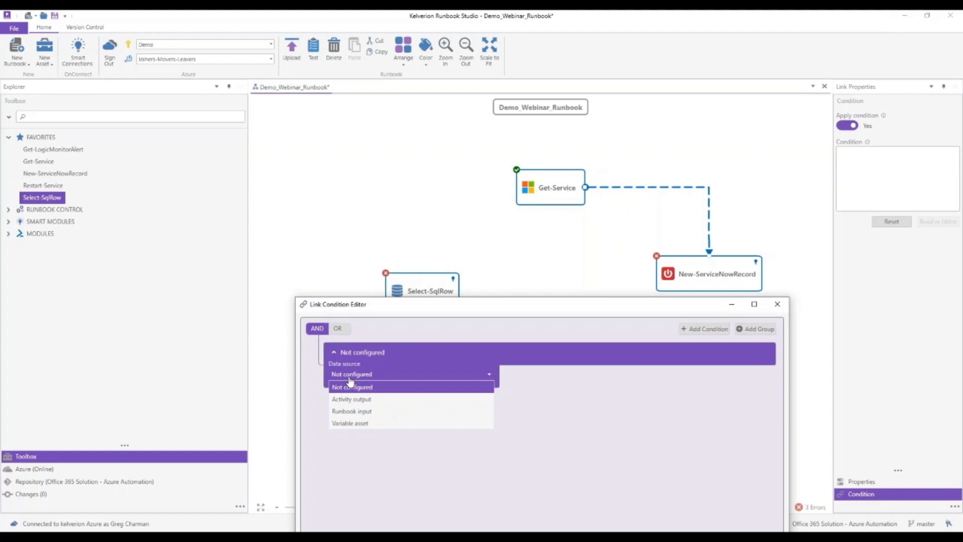
{"action": "left_click", "coordinate": [352, 399]}
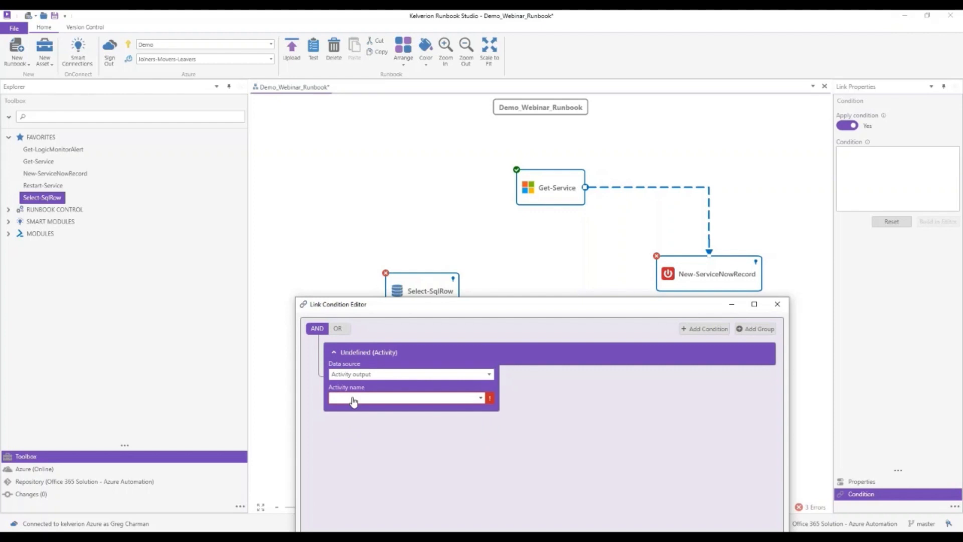
{"action": "left_click", "coordinate": [350, 398]}
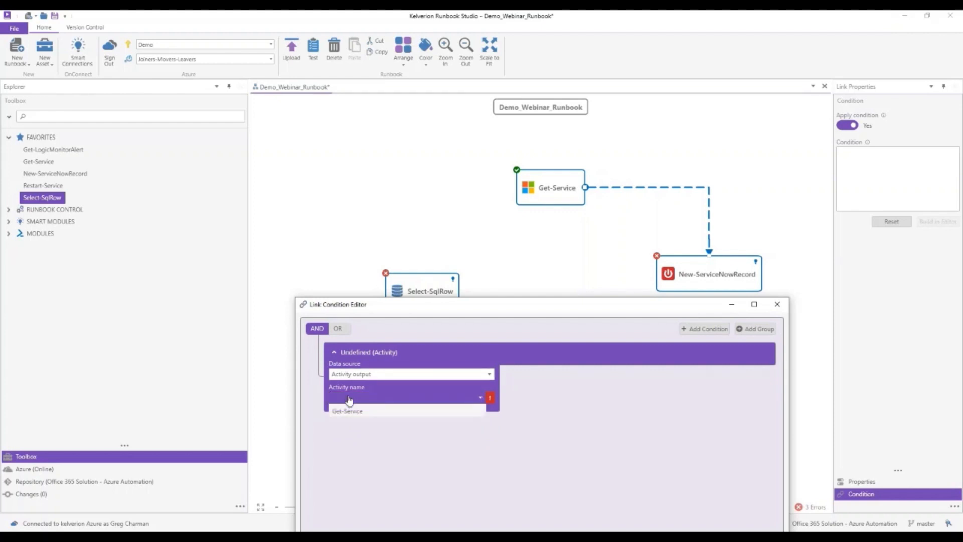
{"action": "left_click", "coordinate": [350, 412]}
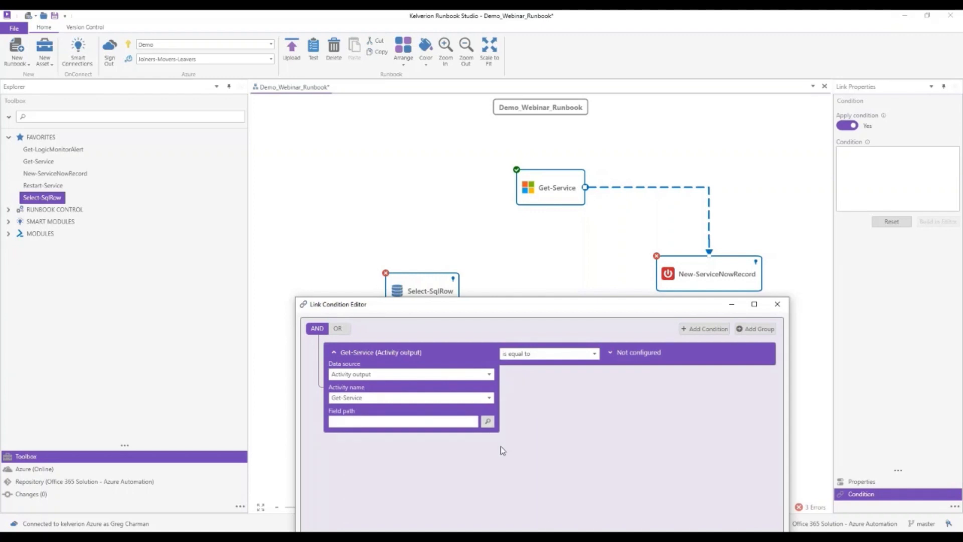
Choose Status from the Get-Service output as the first operand's field path
{"action": "left_click", "coordinate": [488, 422]}
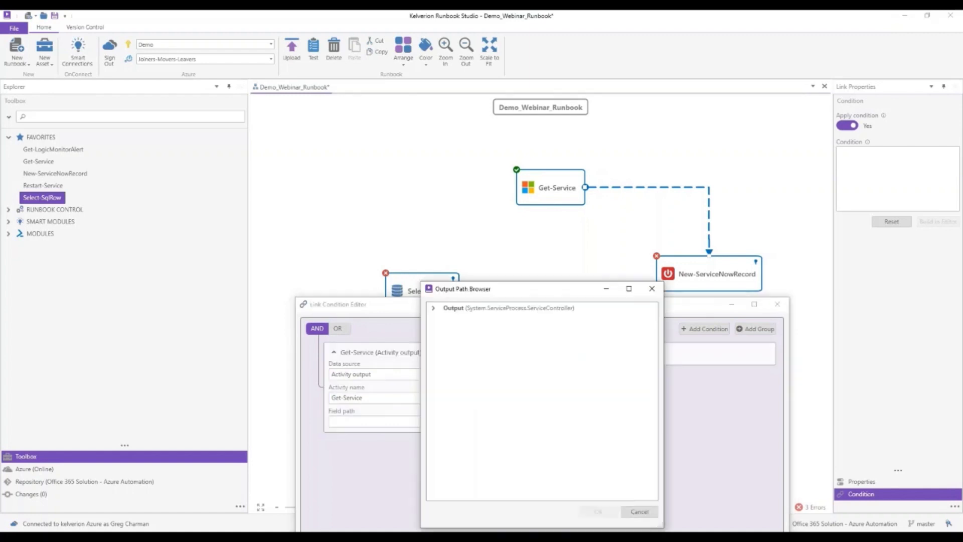
{"action": "left_click", "coordinate": [434, 308]}
{"action": "left_click_drag", "start_coordinate": [537, 296], "coordinate": [502, 212]}
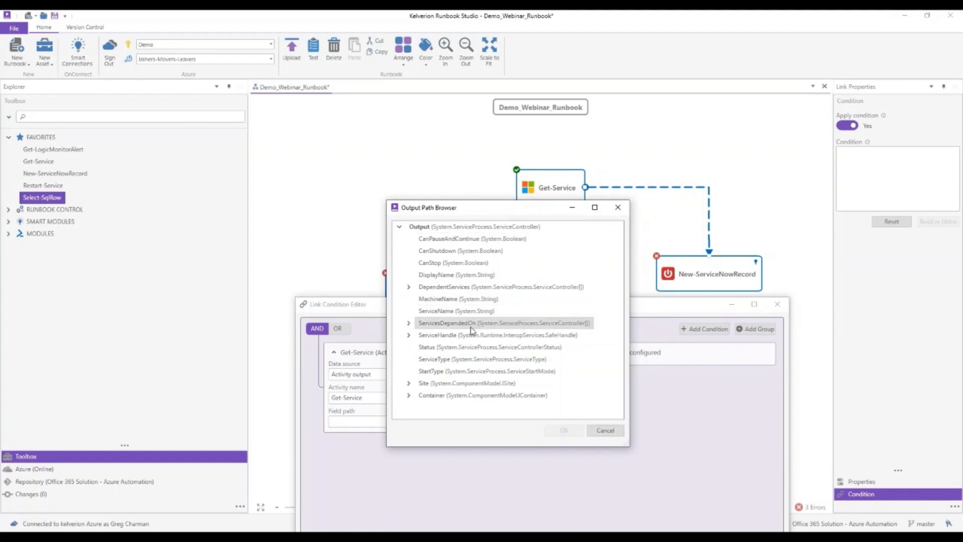
{"action": "left_click", "coordinate": [466, 350]}
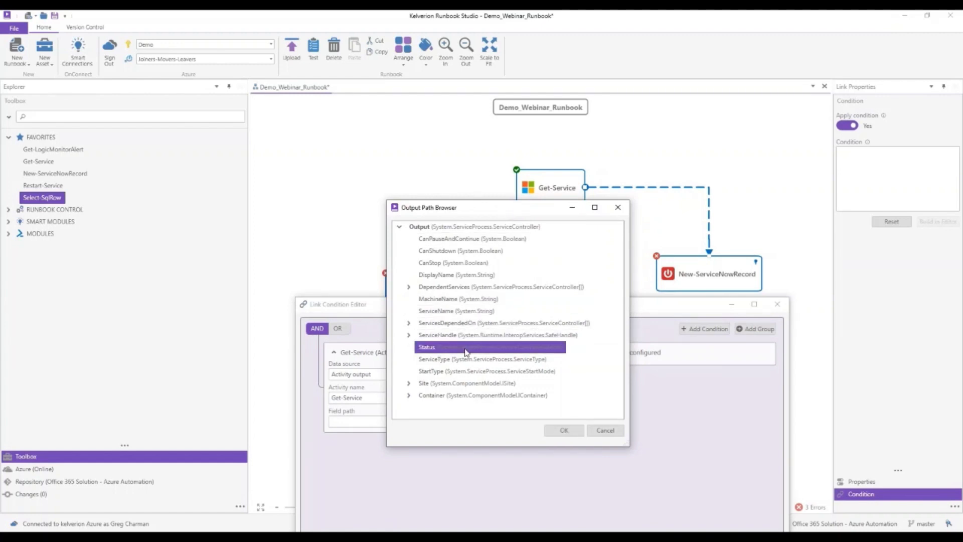
{"action": "left_click", "coordinate": [564, 430]}
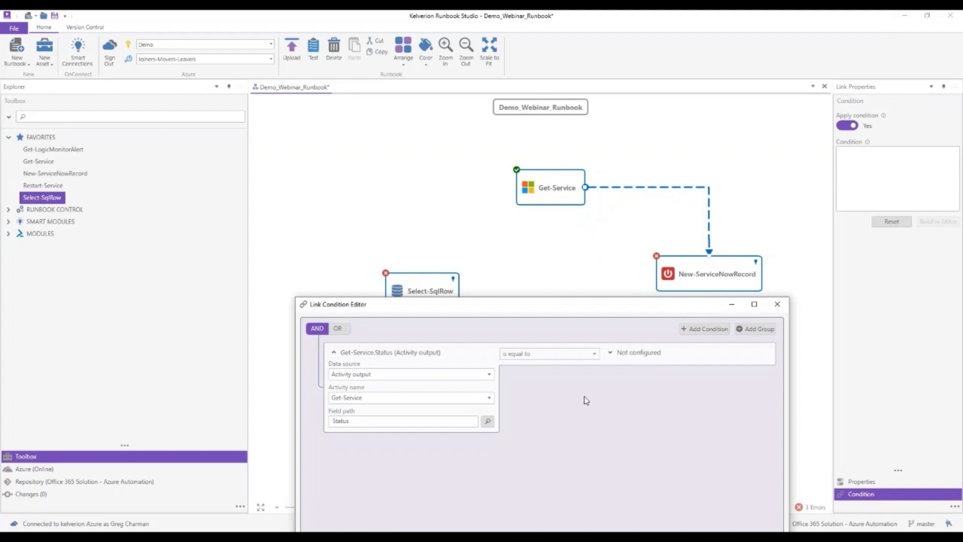
Complete the link condition as "is not equal to" the constant value Running and accept it
{"action": "left_click", "coordinate": [537, 355]}
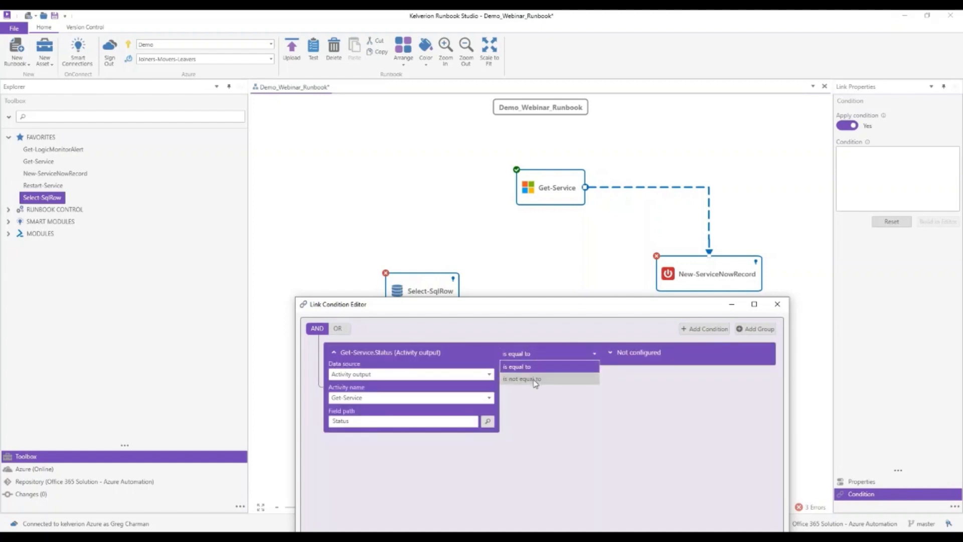
{"action": "left_click", "coordinate": [534, 379]}
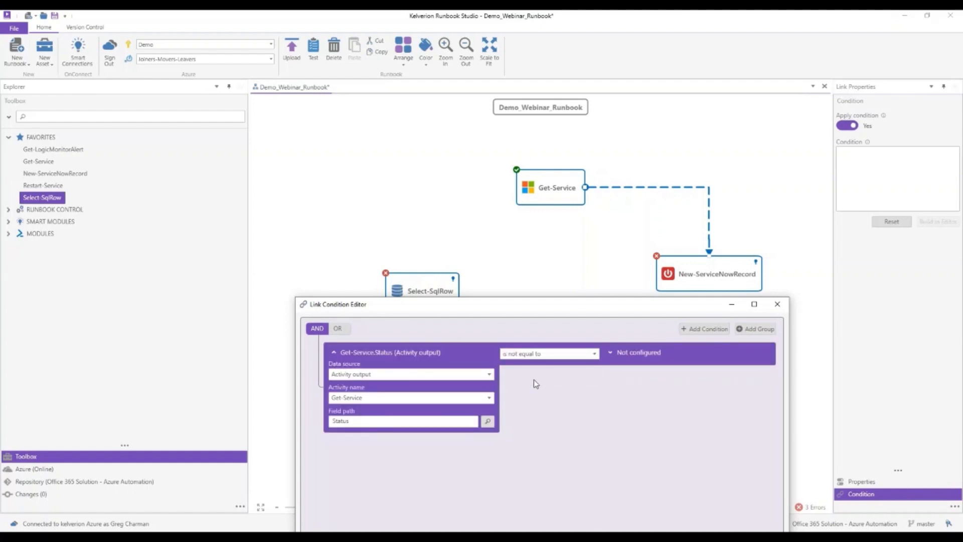
{"action": "left_click", "coordinate": [611, 352]}
{"action": "left_click", "coordinate": [623, 375]}
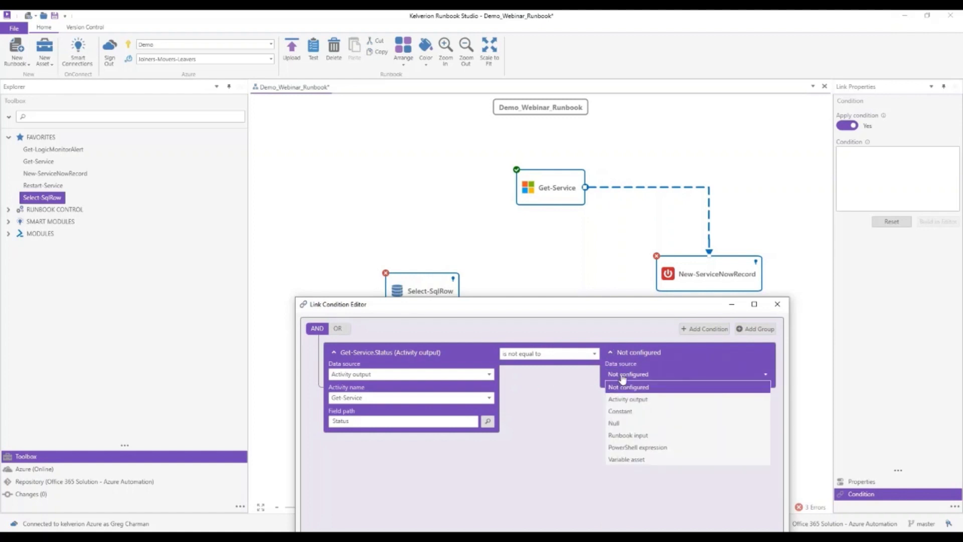
{"action": "left_click", "coordinate": [622, 412]}
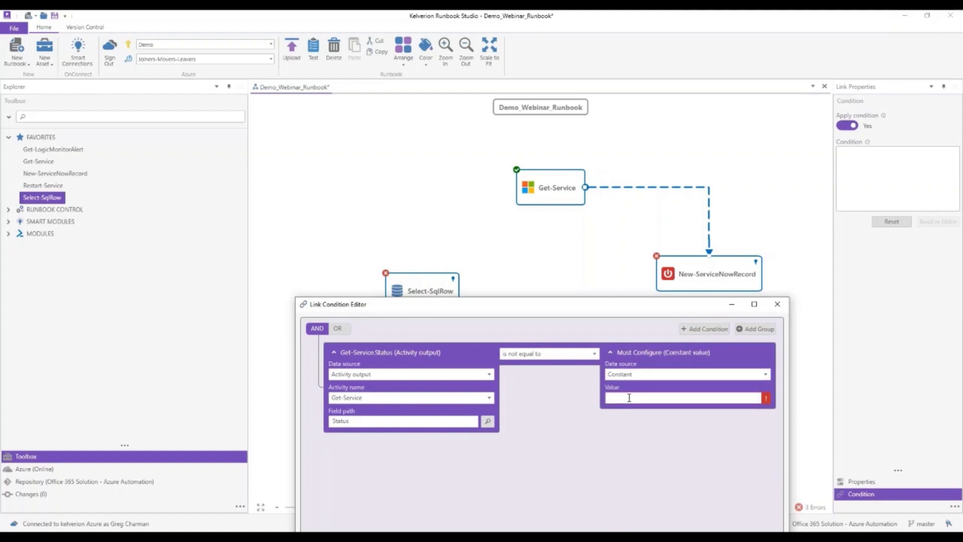
{"action": "type", "text": "Running"}
{"action": "left_click_drag", "start_coordinate": [562, 310], "coordinate": [524, 129]}
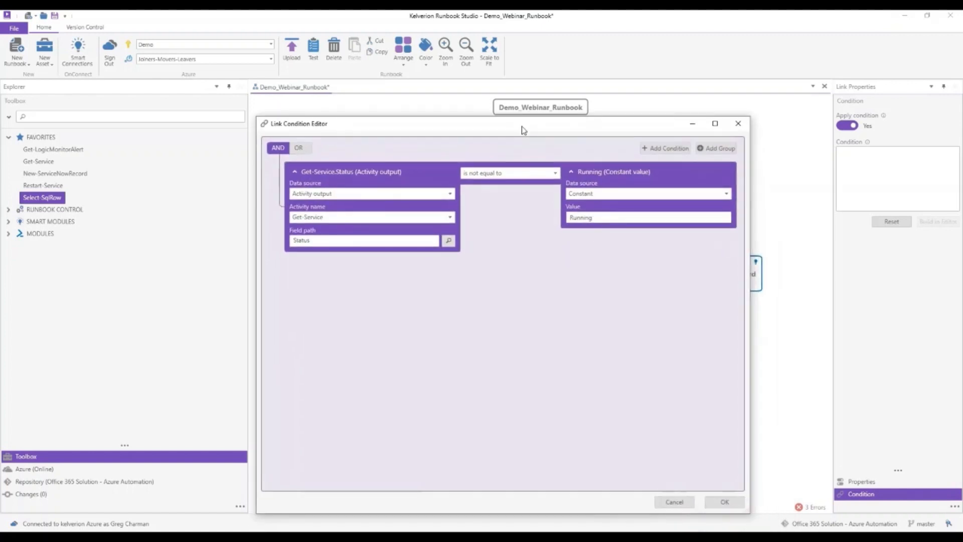
{"action": "left_click", "coordinate": [725, 502]}
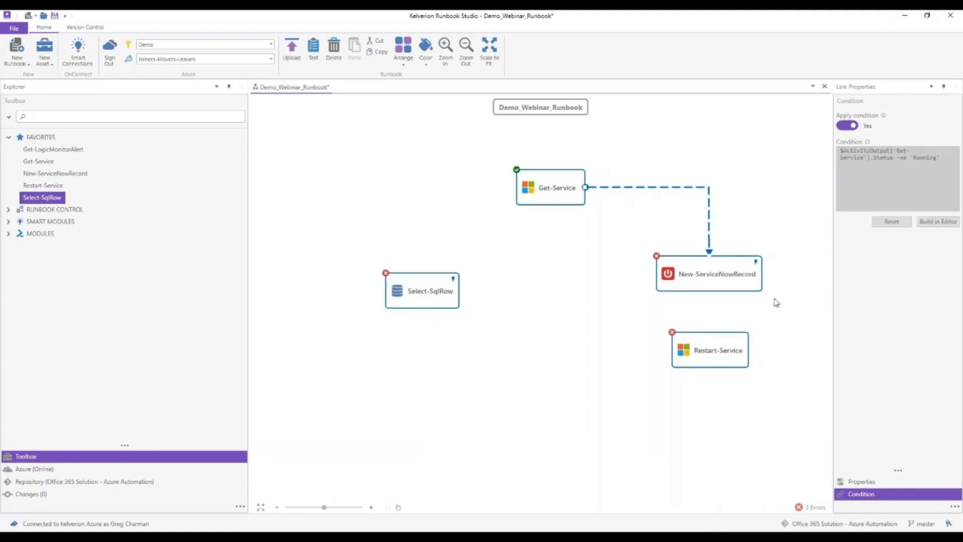
Label the link from Get-Service to New-ServiceNowRecord "Not Running"
{"action": "left_click", "coordinate": [841, 480]}
{"action": "left_click", "coordinate": [864, 122]}
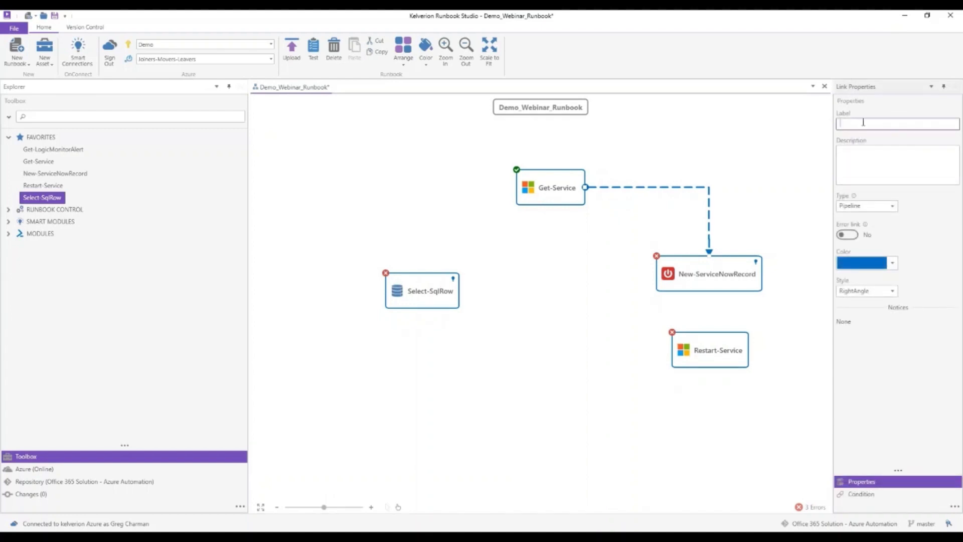
{"action": "type", "text": "Not Running"}
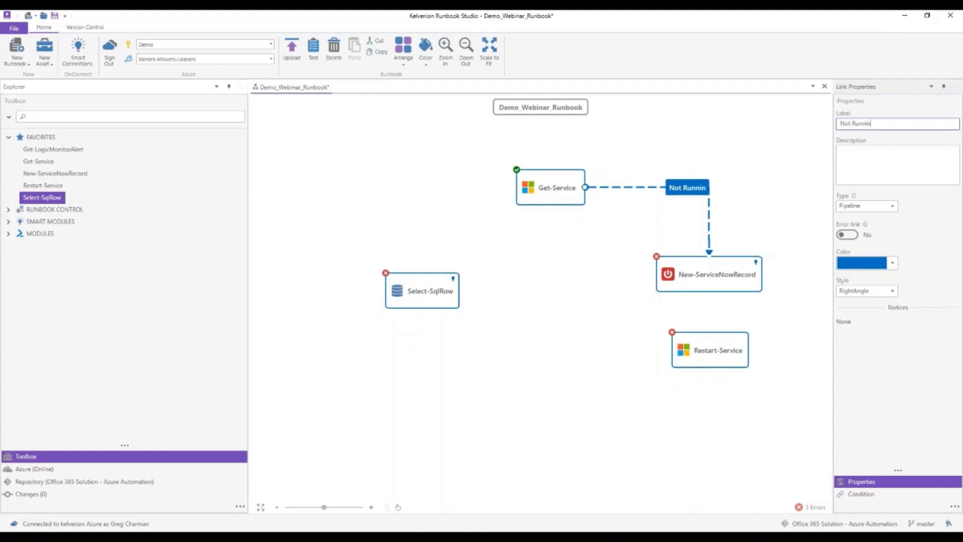
{"action": "left_click", "coordinate": [808, 206]}
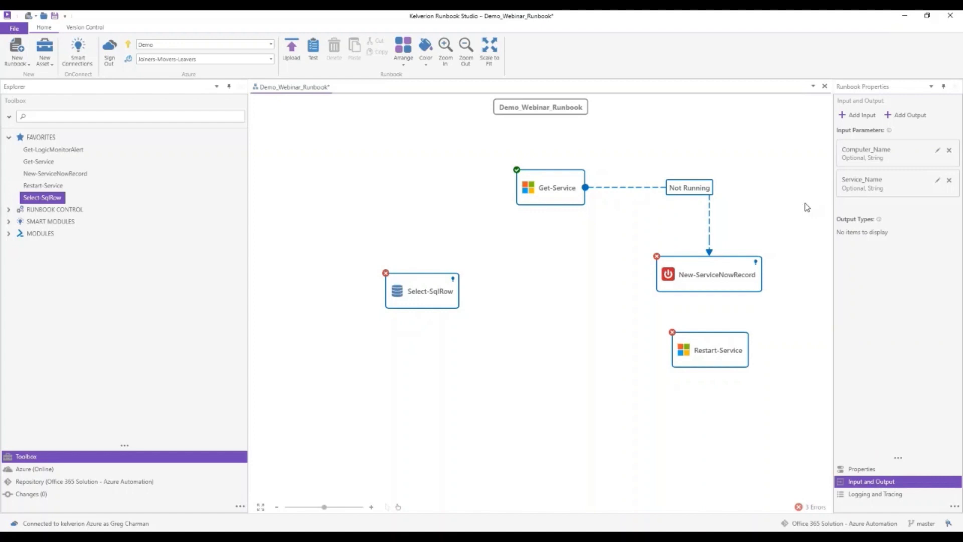
Select the ServiceNow connection for discovery in the New-ServiceNowRecord activity
{"action": "left_click", "coordinate": [731, 292]}
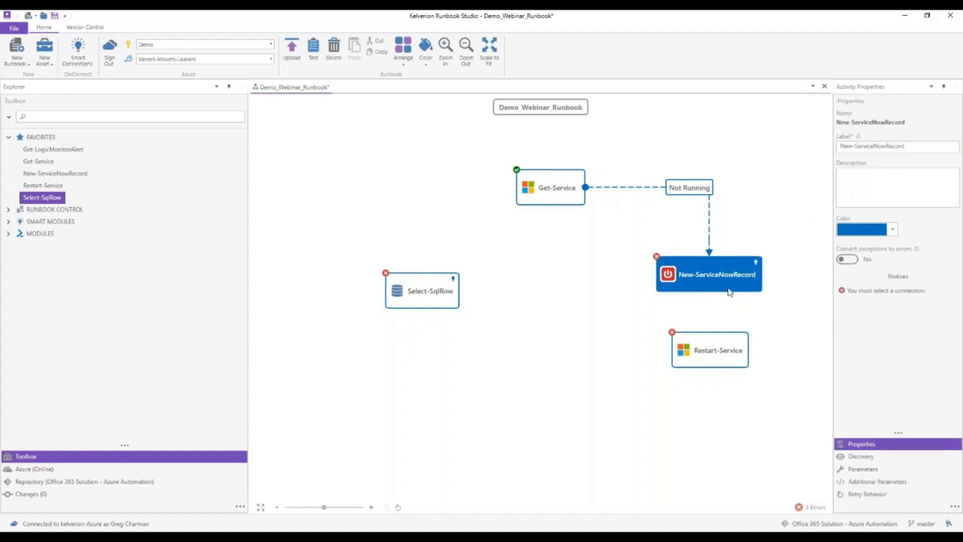
{"action": "left_click", "coordinate": [866, 458]}
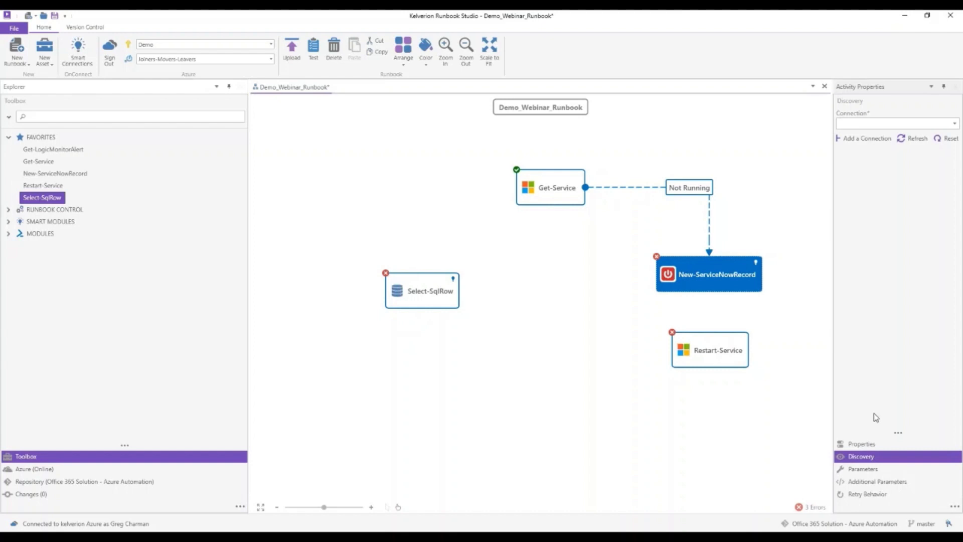
{"action": "left_click", "coordinate": [878, 126]}
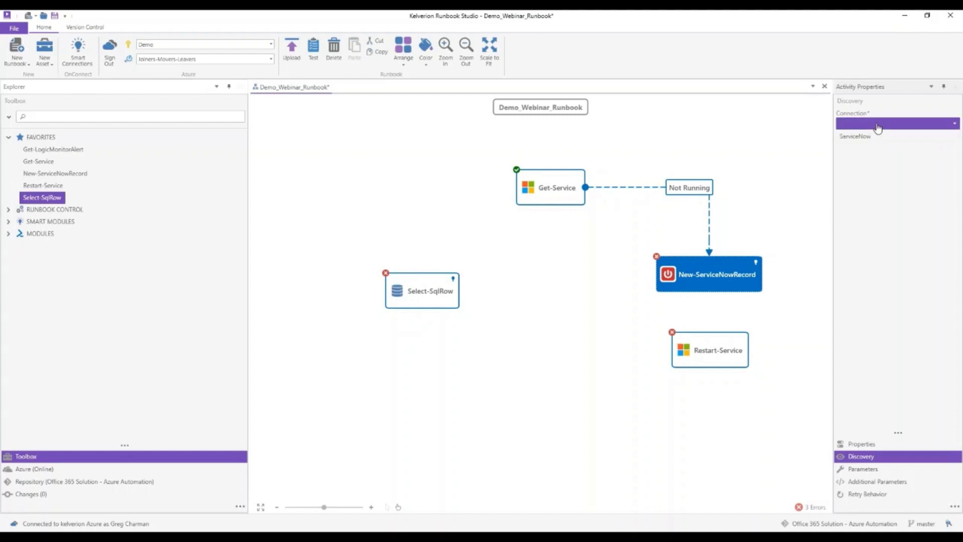
{"action": "left_click", "coordinate": [873, 138]}
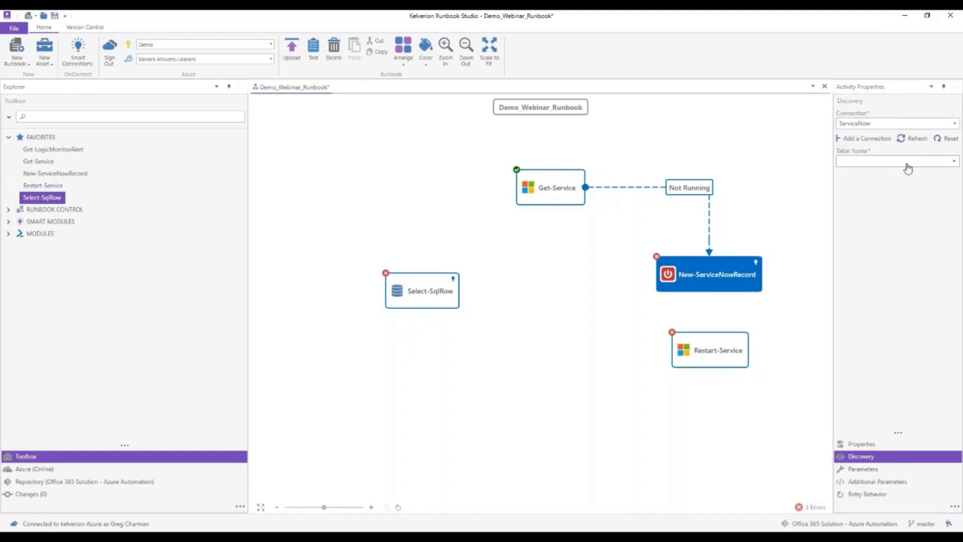
Set the table name of New-ServiceNowRecord to Incident [incident]
{"action": "left_click", "coordinate": [907, 164]}
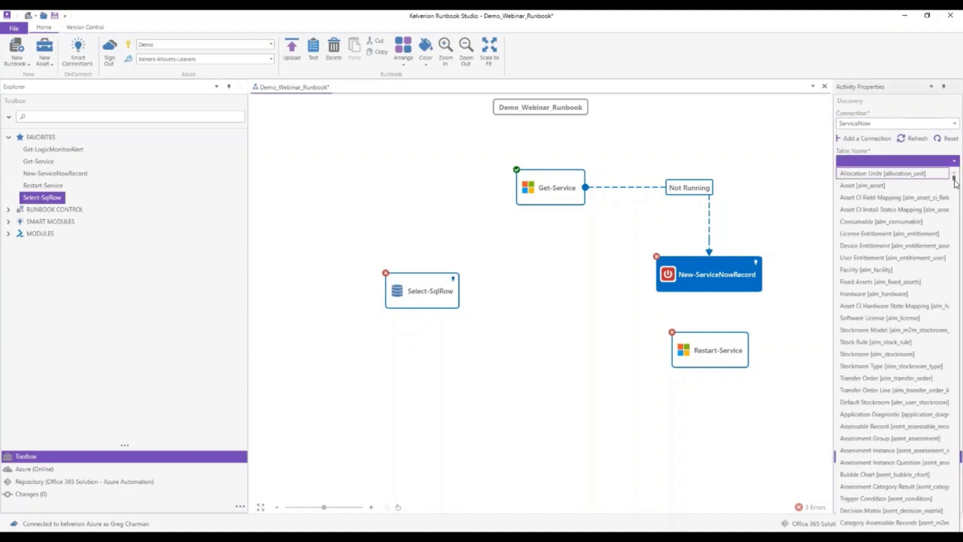
{"action": "left_click_drag", "start_coordinate": [955, 179], "coordinate": [957, 209]}
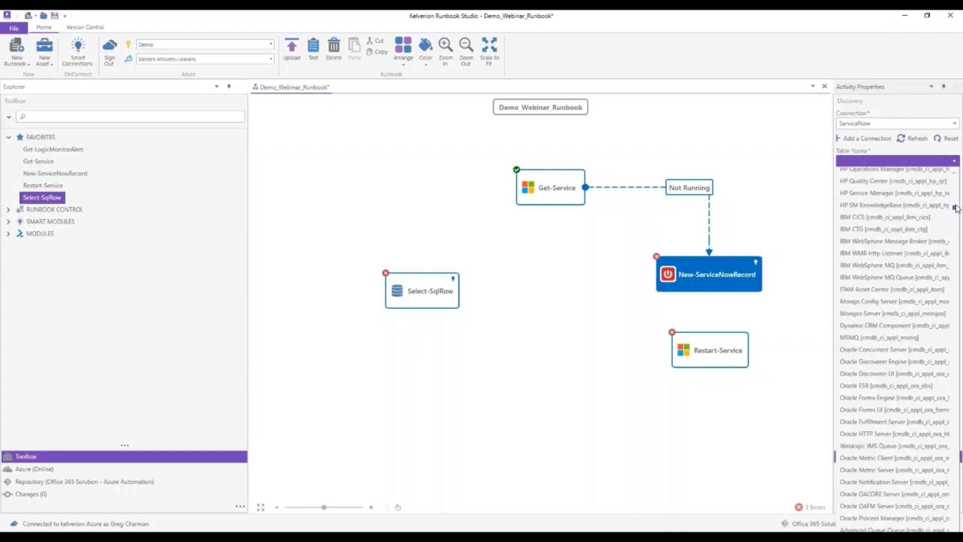
{"action": "left_click", "coordinate": [895, 164]}
{"action": "left_click", "coordinate": [895, 164]}
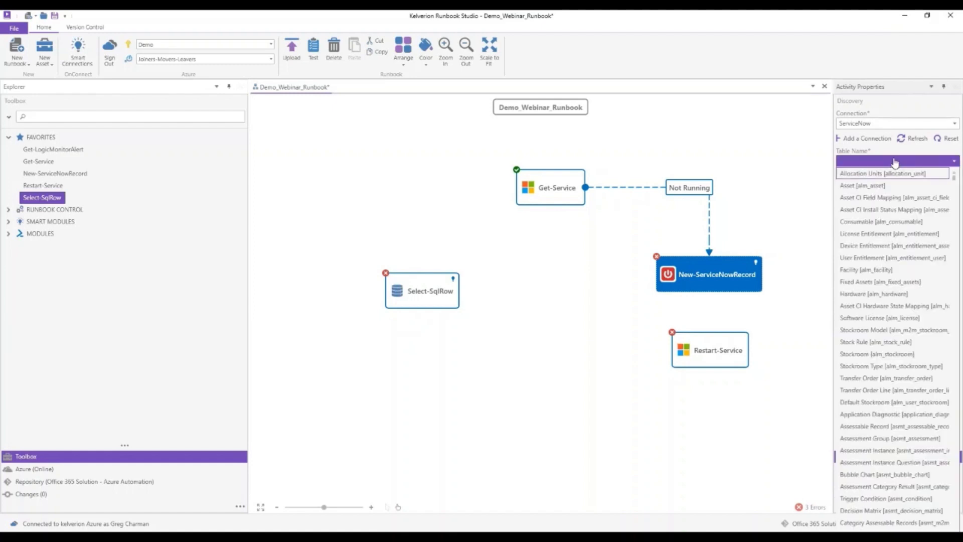
{"action": "type", "text": "inc"}
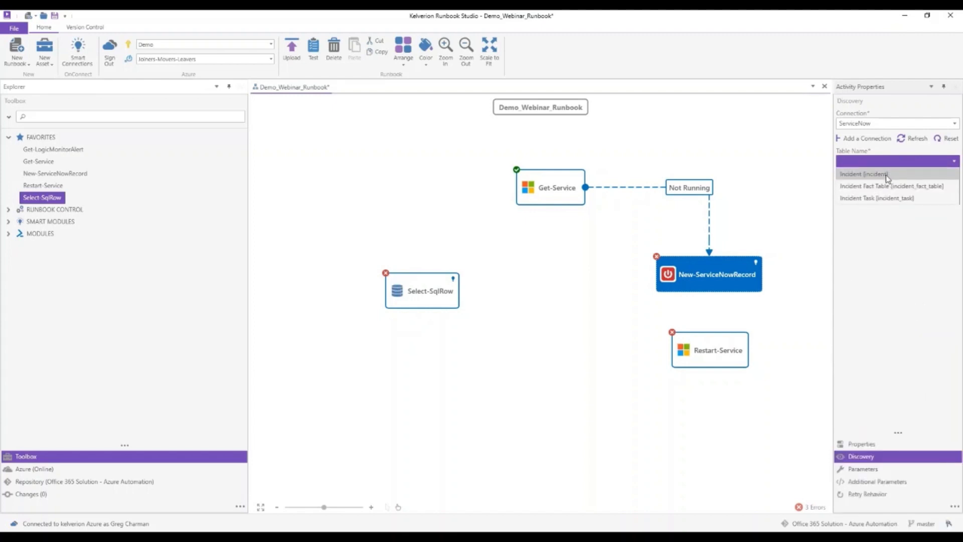
{"action": "left_click", "coordinate": [888, 175]}
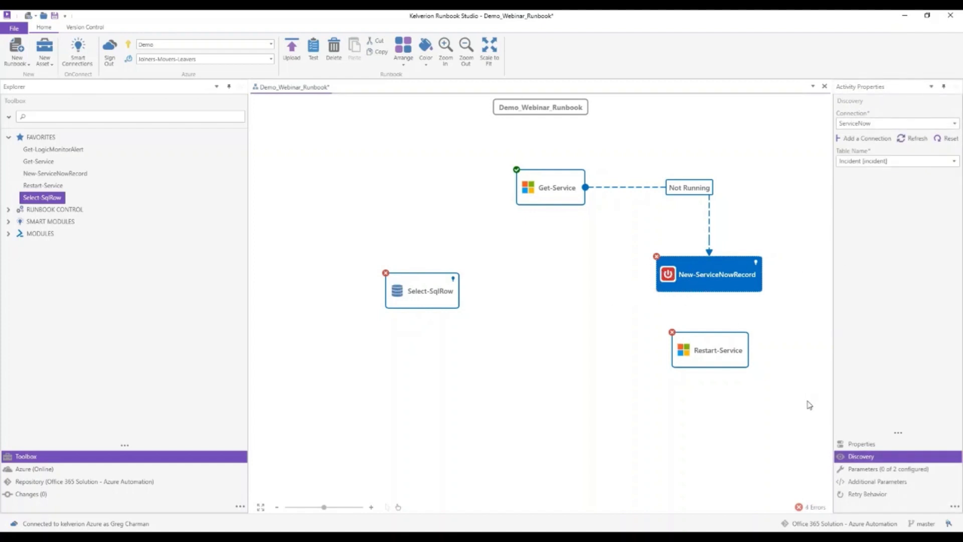
Set the Connection parameter of New-ServiceNowRecord to the connection asset ServiceNow
{"action": "left_click", "coordinate": [889, 476]}
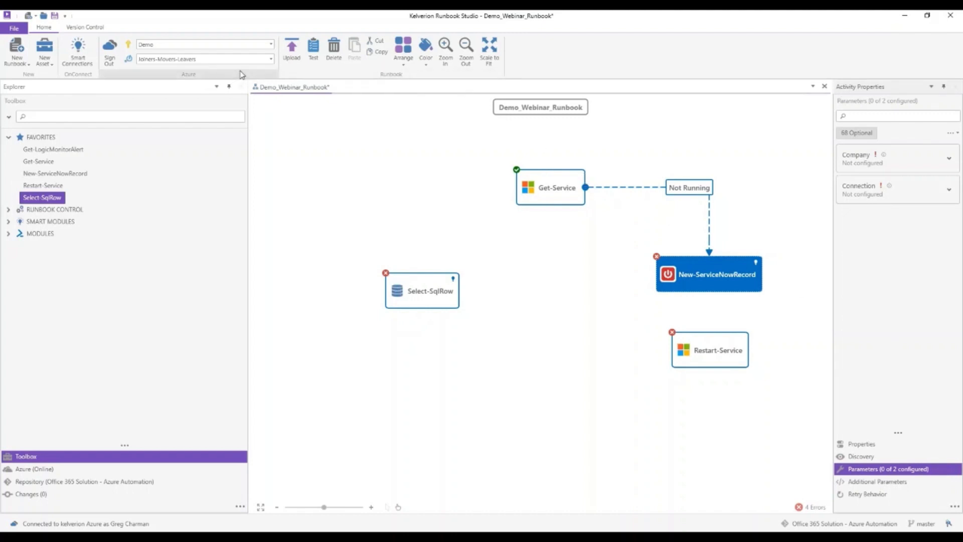
{"action": "left_click", "coordinate": [950, 194]}
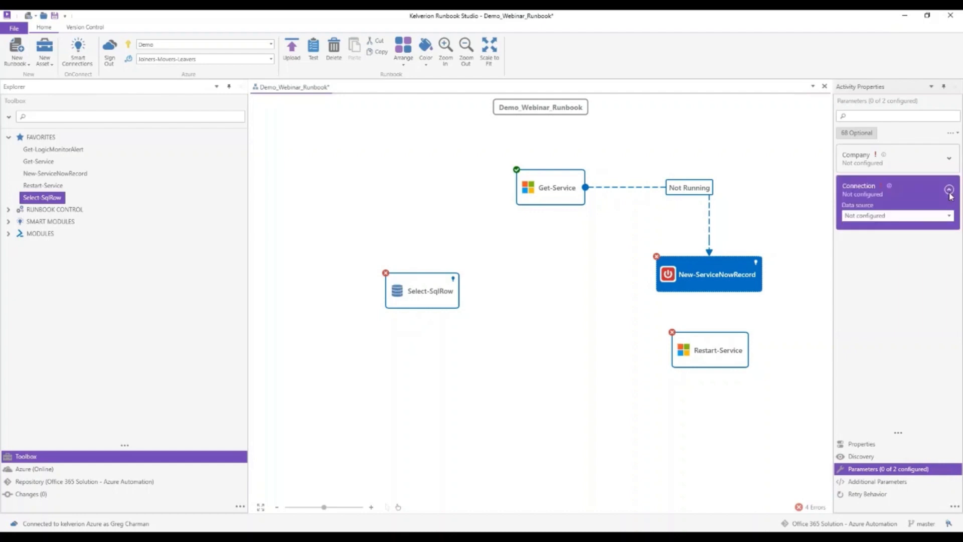
{"action": "left_click", "coordinate": [953, 217]}
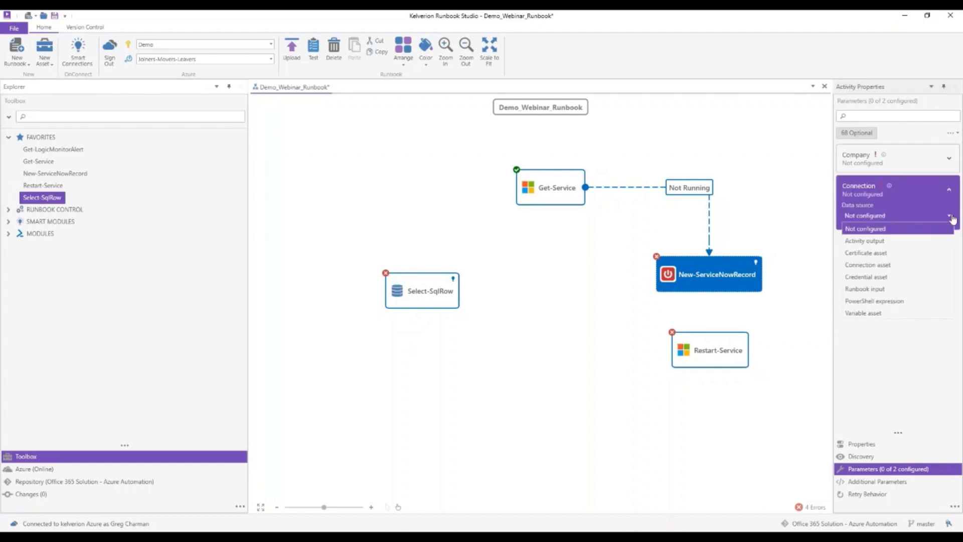
{"action": "left_click", "coordinate": [920, 266]}
{"action": "left_click", "coordinate": [939, 240]}
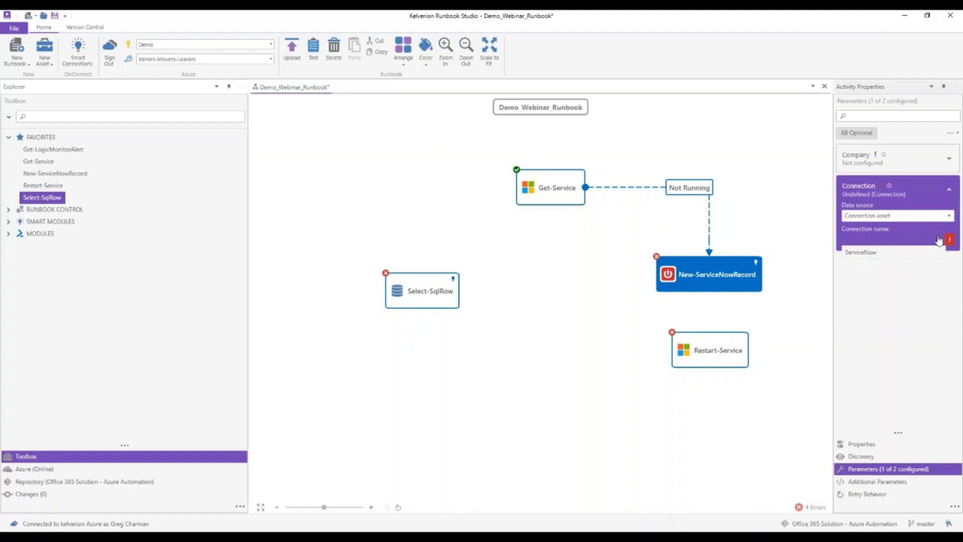
{"action": "left_click", "coordinate": [905, 253]}
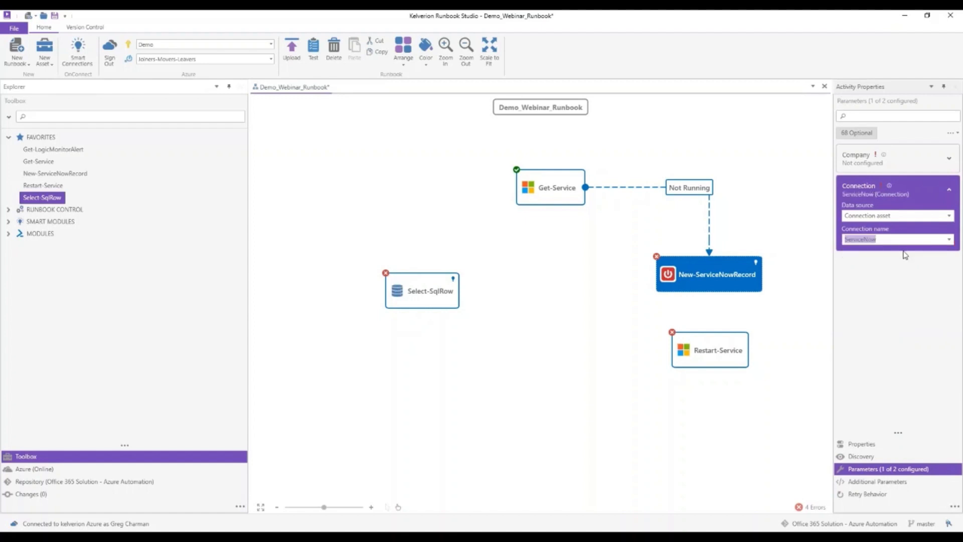
Set the Company parameter of New-ServiceNowRecord to the constant value Kelverion
{"action": "left_click", "coordinate": [923, 167]}
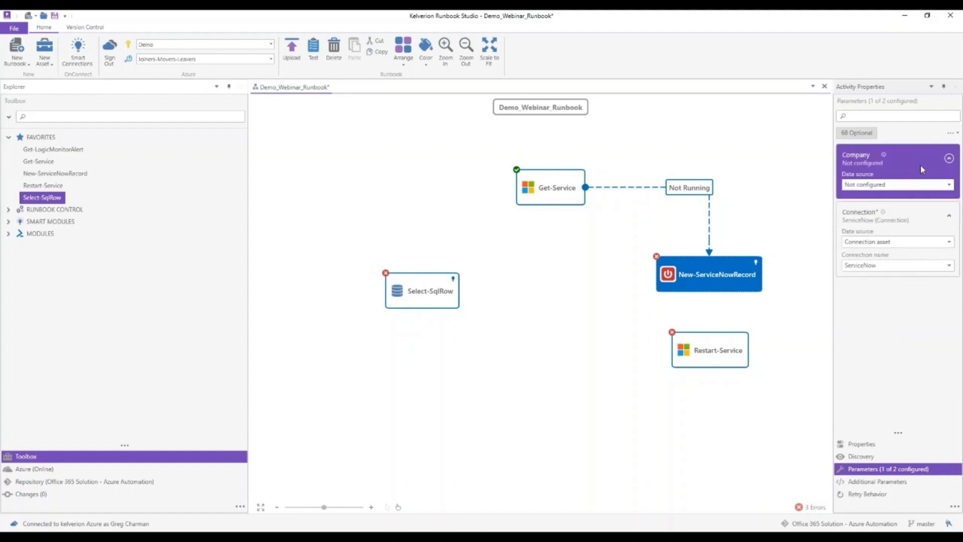
{"action": "left_click", "coordinate": [923, 185]}
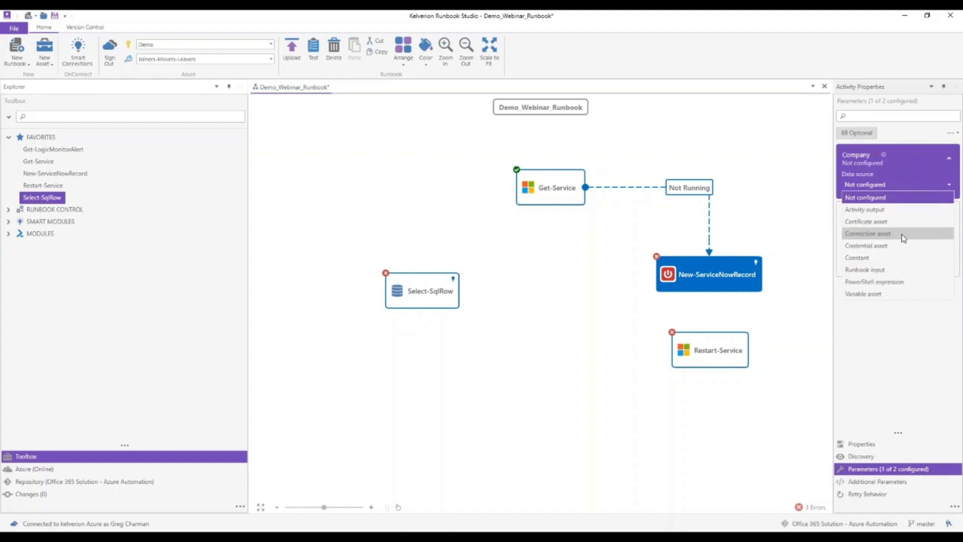
{"action": "left_click", "coordinate": [895, 257]}
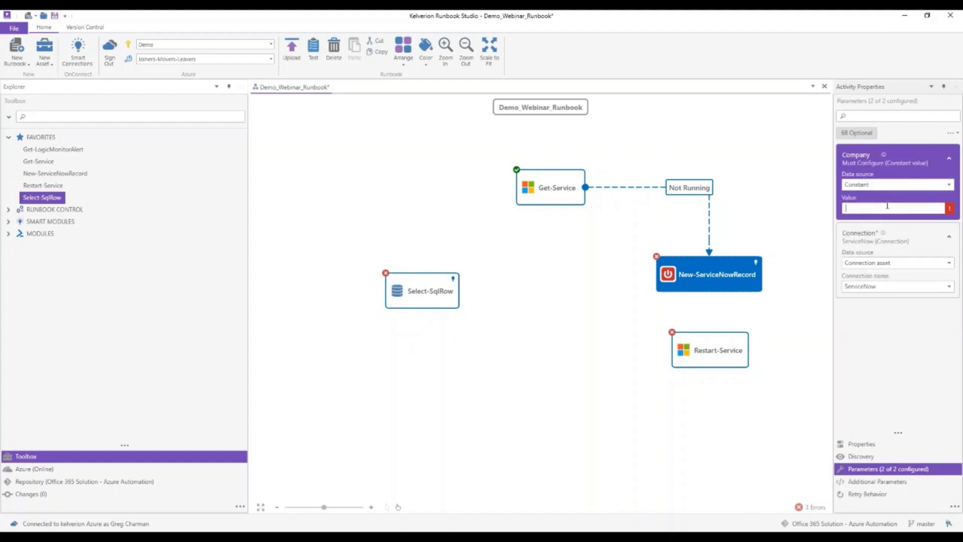
{"action": "type", "text": "Kleverion"}
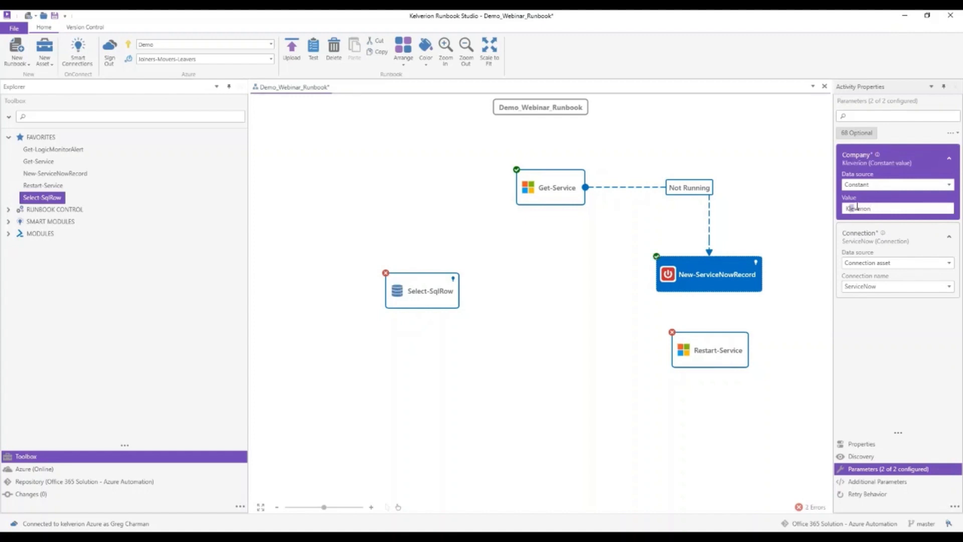
{"action": "type", "text": "el"}
Show the optional parameters of New-ServiceNowRecord and filter the list by "impa"
{"action": "left_click", "coordinate": [860, 134]}
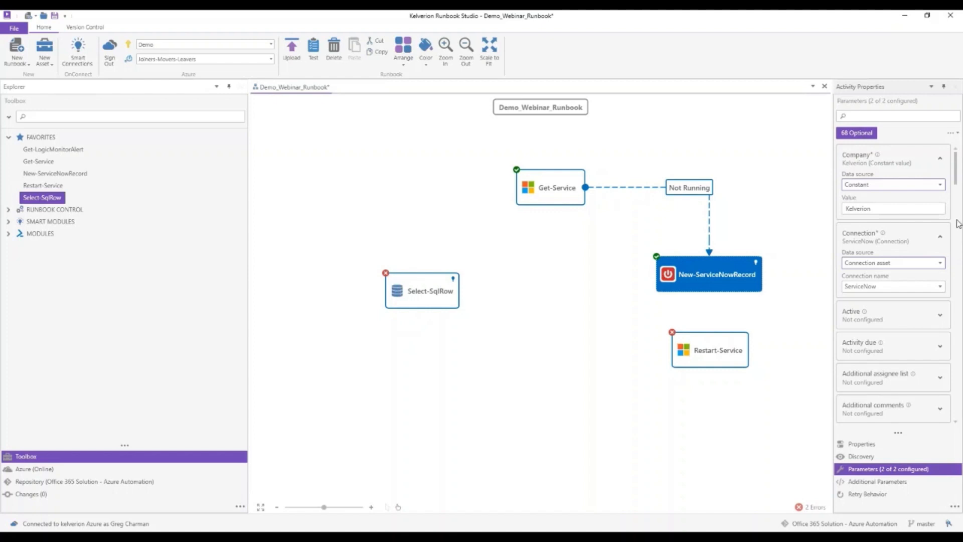
{"action": "left_click", "coordinate": [957, 424]}
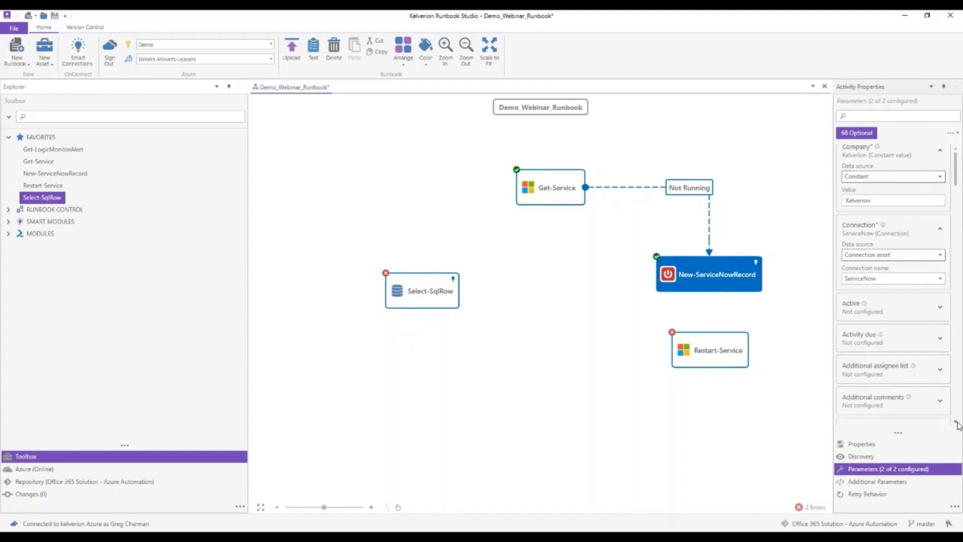
{"action": "scroll", "coordinate": [957, 423], "scroll_direction": "down", "scroll_amount": 5}
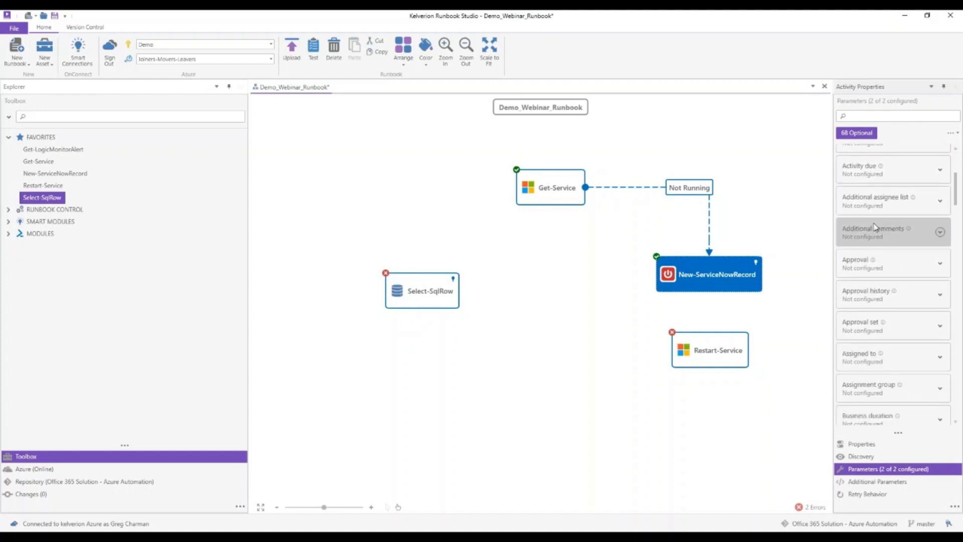
{"action": "left_click", "coordinate": [858, 116]}
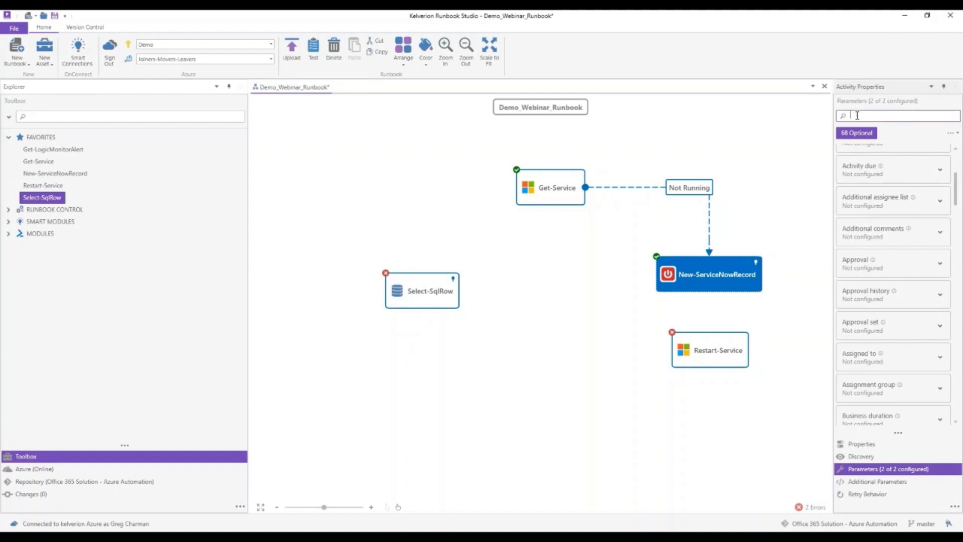
{"action": "type", "text": "impo"}
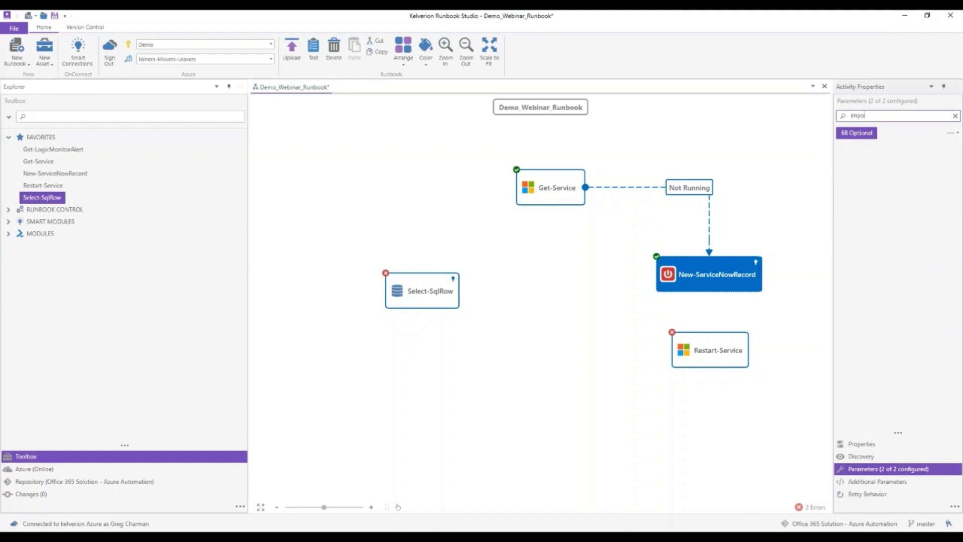
{"action": "key", "text": "BackSpace"}
{"action": "type", "text": "a"}
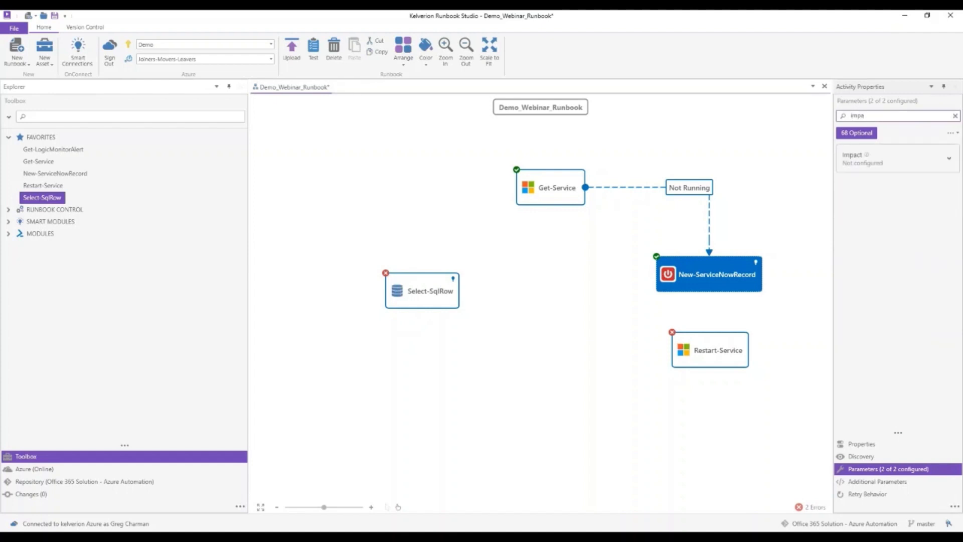
Set the Impact parameter to the constant value 2 - Medium
{"action": "left_click", "coordinate": [872, 152]}
{"action": "left_click", "coordinate": [892, 186]}
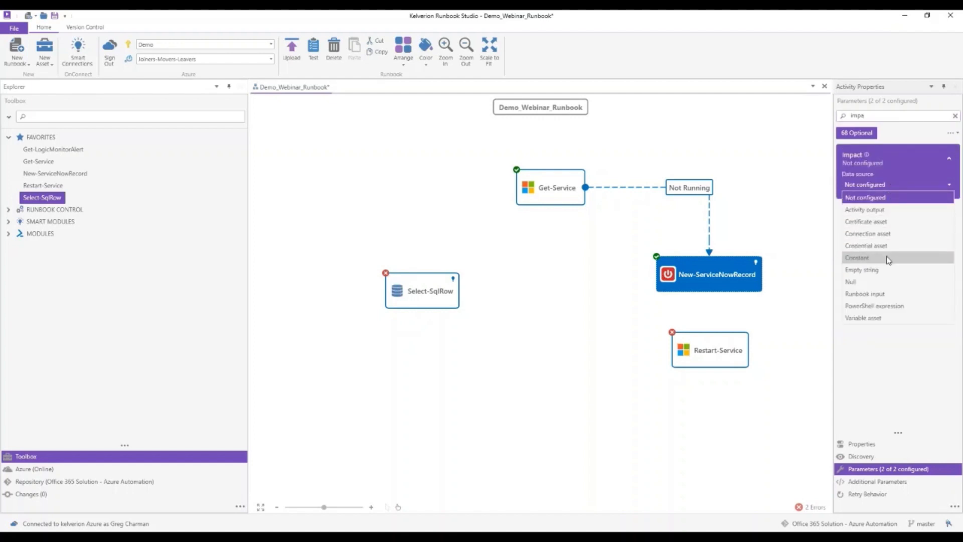
{"action": "left_click", "coordinate": [889, 258]}
{"action": "left_click", "coordinate": [941, 210]}
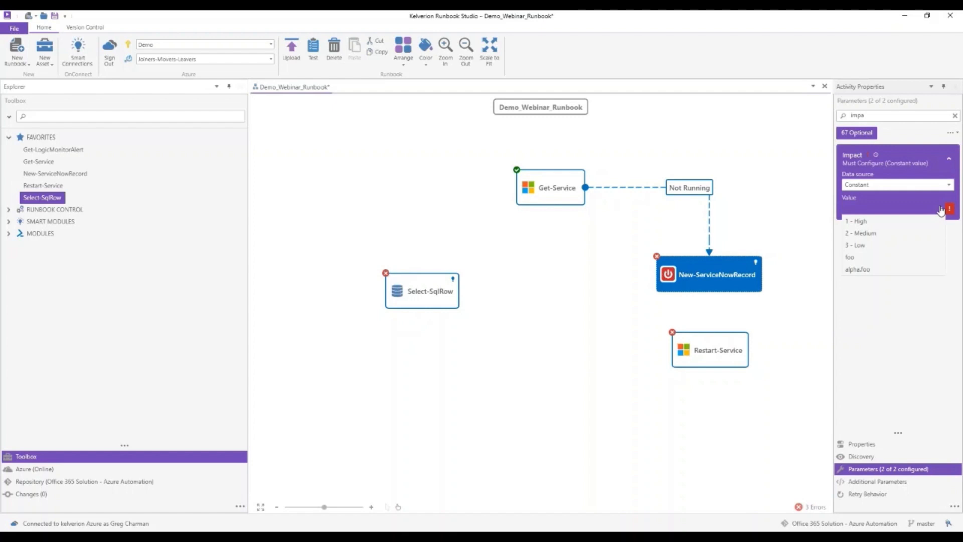
{"action": "left_click", "coordinate": [891, 235]}
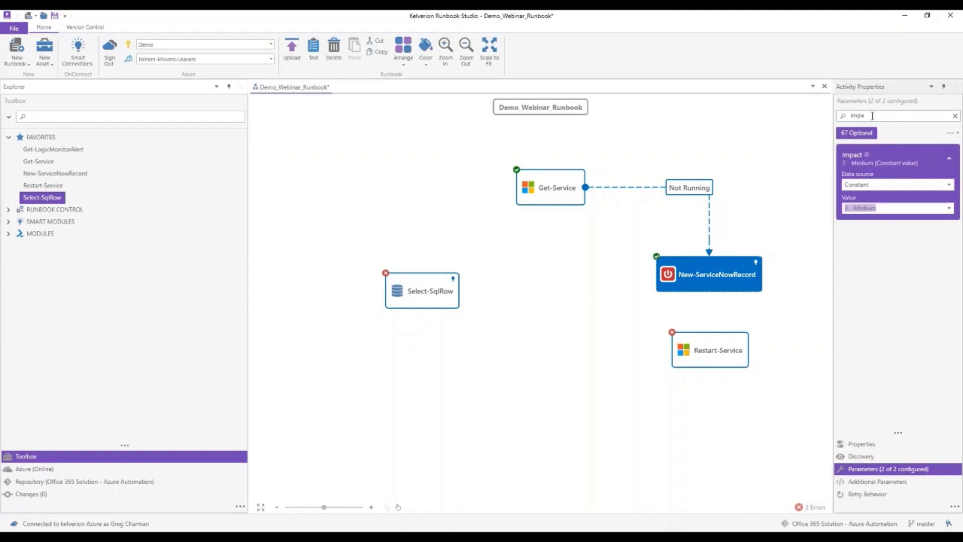
Filter the parameters by "short" and source Short description from the activity output of Get-Service
{"action": "left_click_drag", "start_coordinate": [873, 116], "coordinate": [852, 118]}
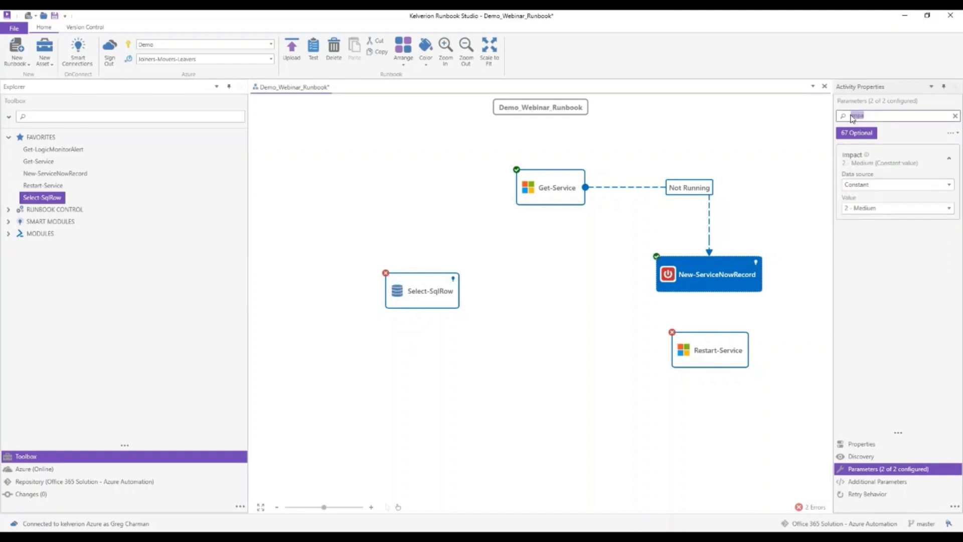
{"action": "type", "text": "short"}
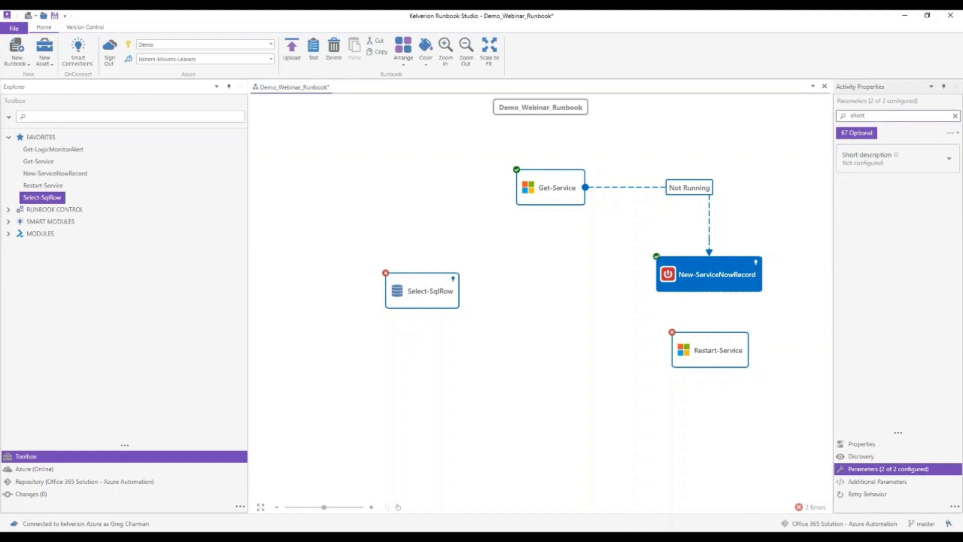
{"action": "left_click", "coordinate": [859, 153]}
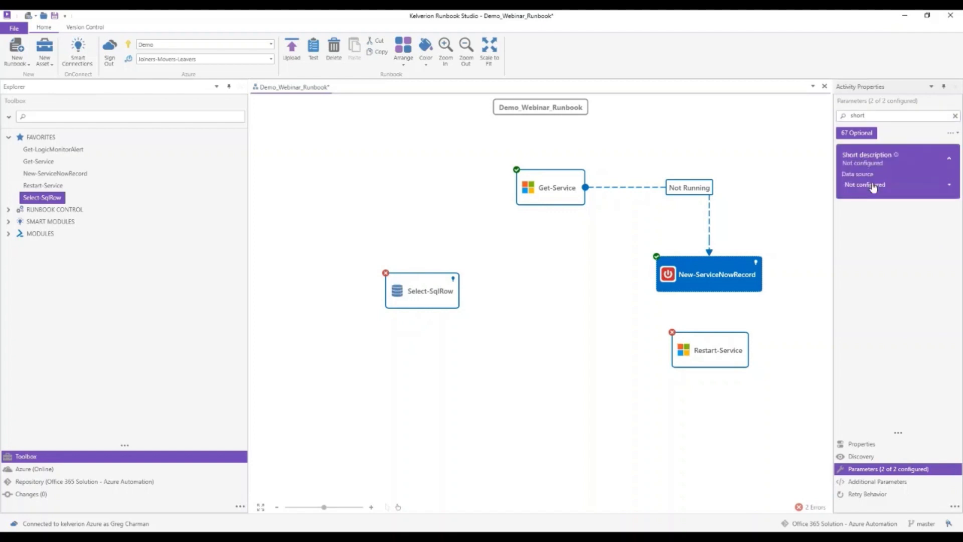
{"action": "left_click", "coordinate": [874, 188]}
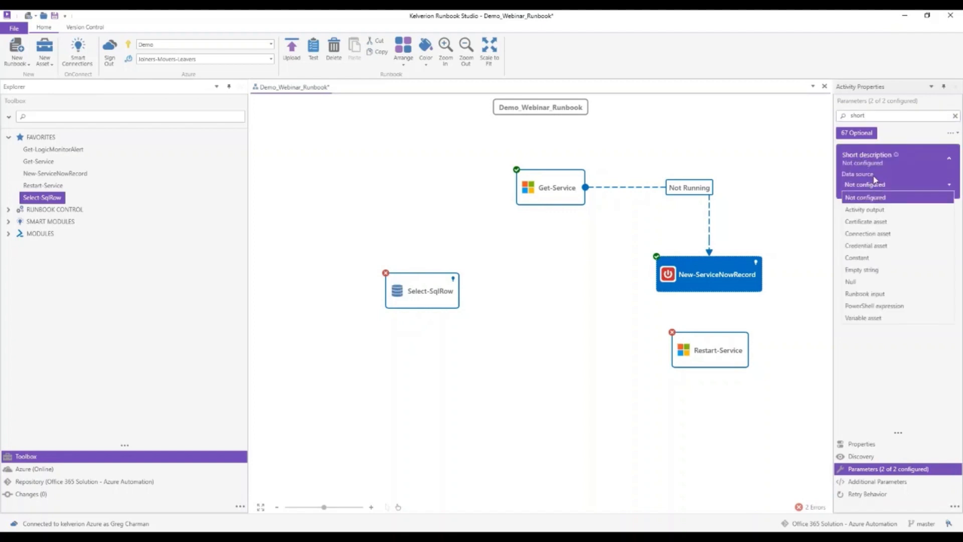
{"action": "left_click", "coordinate": [876, 211]}
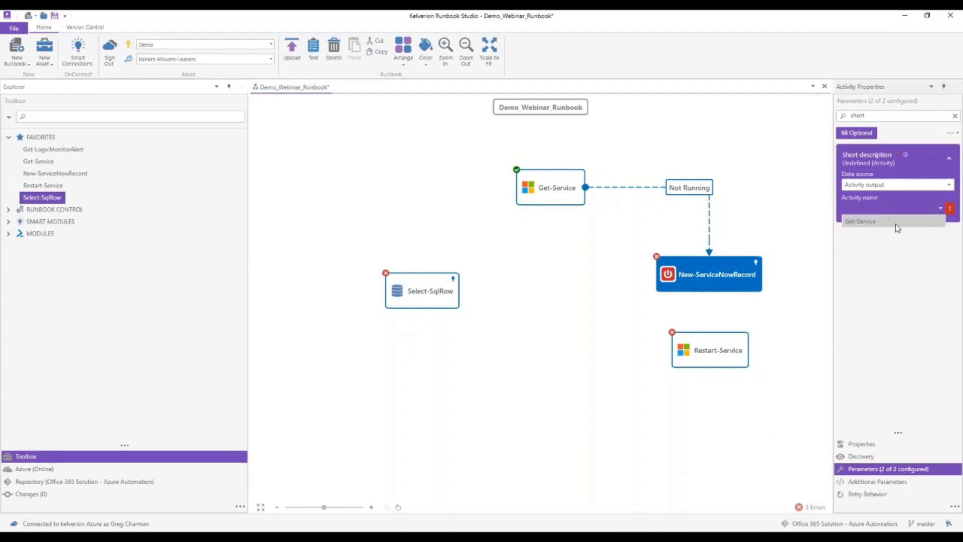
{"action": "left_click", "coordinate": [898, 223]}
Choose Status from the Get-Service output as the field path for Short description
{"action": "left_click", "coordinate": [948, 232]}
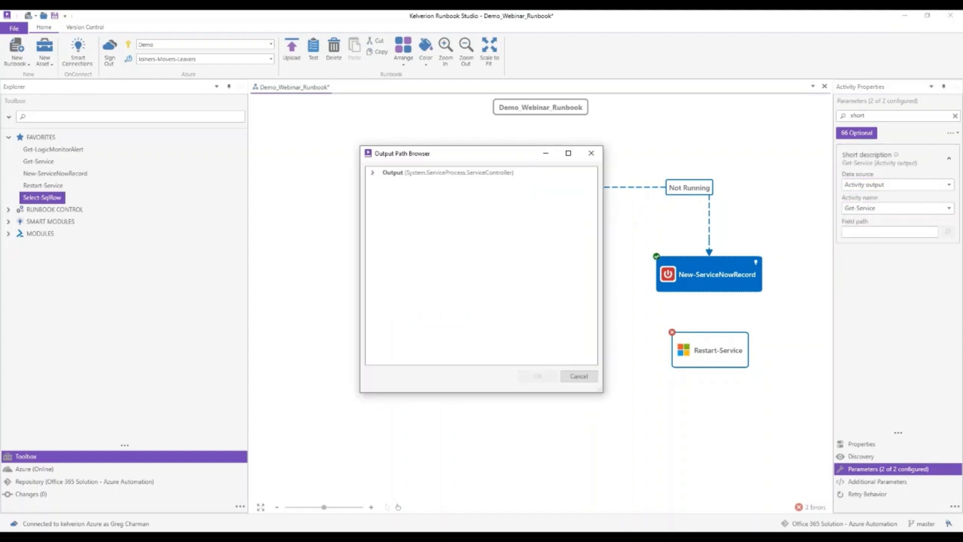
{"action": "left_click", "coordinate": [372, 172]}
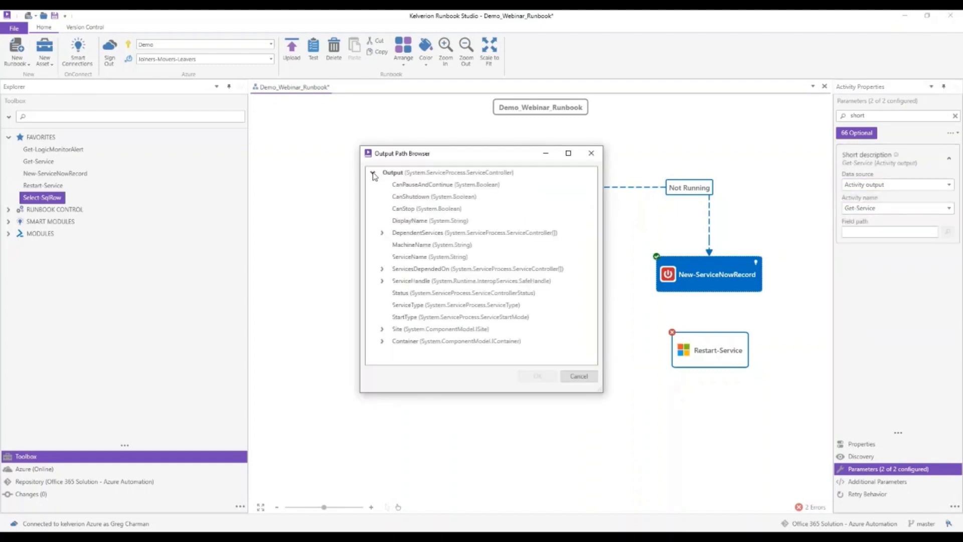
{"action": "left_click", "coordinate": [416, 295]}
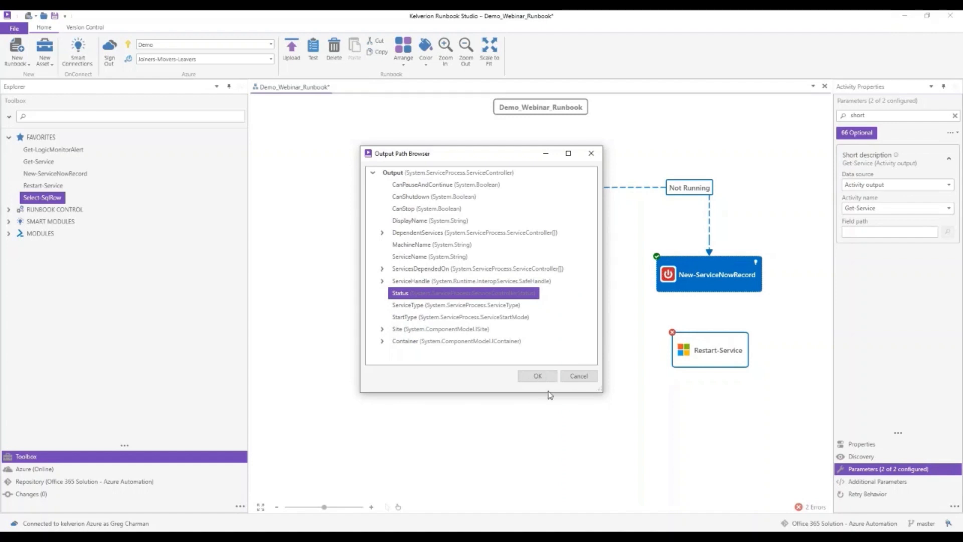
{"action": "left_click", "coordinate": [538, 379]}
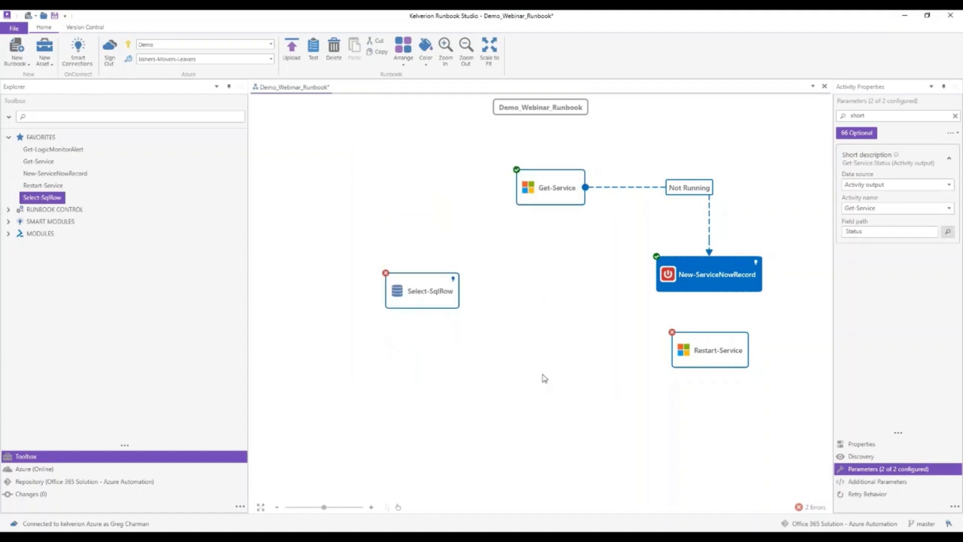
Link New-ServiceNowRecord to Restart-Service, and Get-Service to Select-SqlRow
{"action": "left_click", "coordinate": [545, 379]}
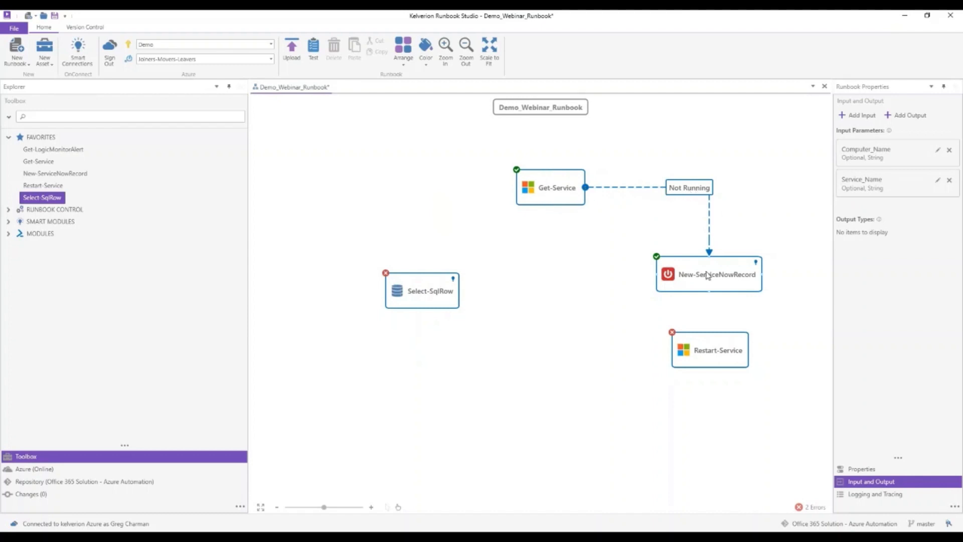
{"action": "left_click_drag", "start_coordinate": [711, 296], "coordinate": [717, 334]}
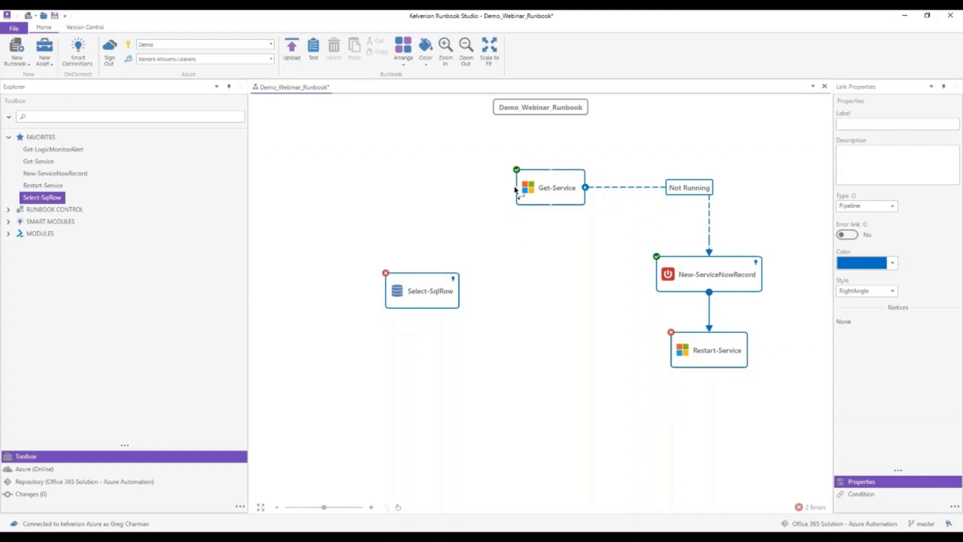
{"action": "left_click_drag", "start_coordinate": [516, 189], "coordinate": [424, 279]}
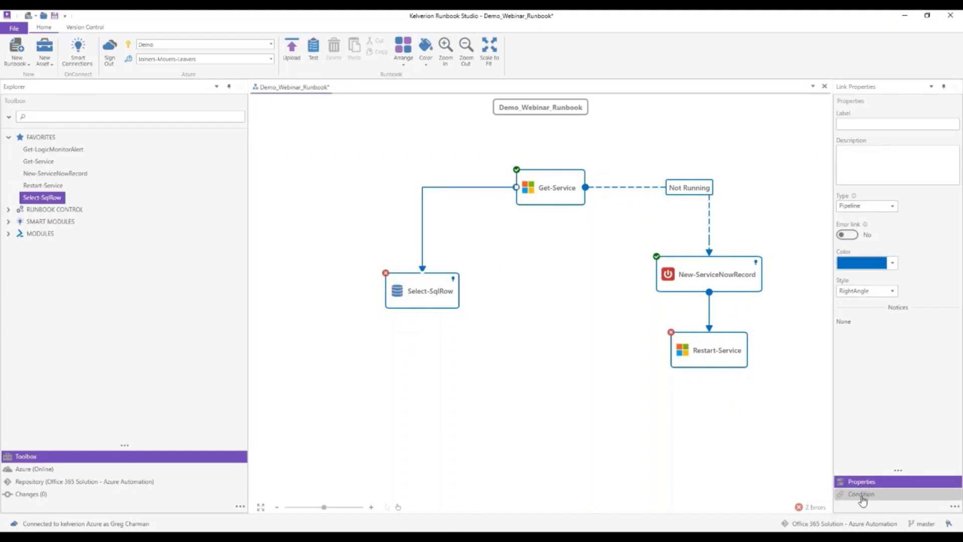
Apply a condition to the link from Get-Service to Select-SqlRow and open it in the condition editor
{"action": "left_click", "coordinate": [862, 496]}
{"action": "left_click", "coordinate": [847, 126]}
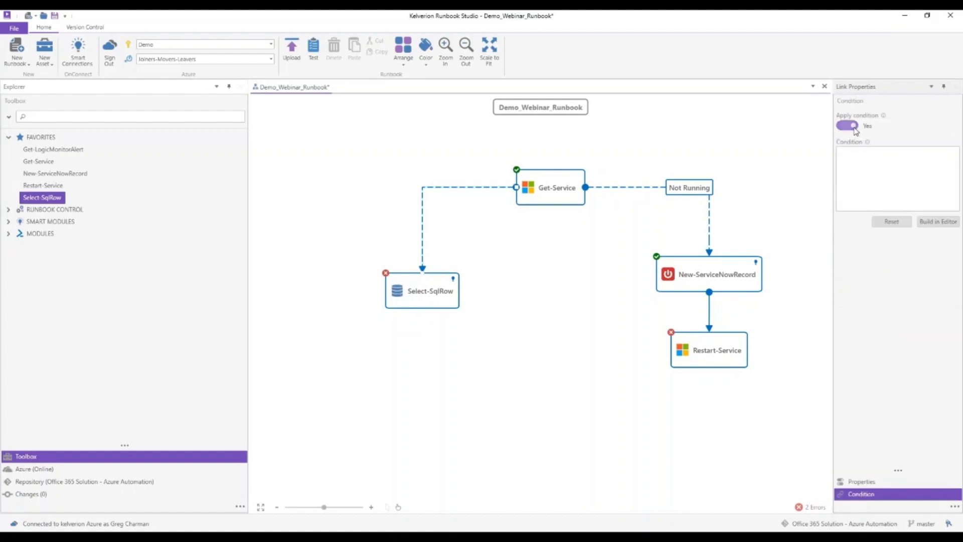
{"action": "left_click", "coordinate": [934, 223]}
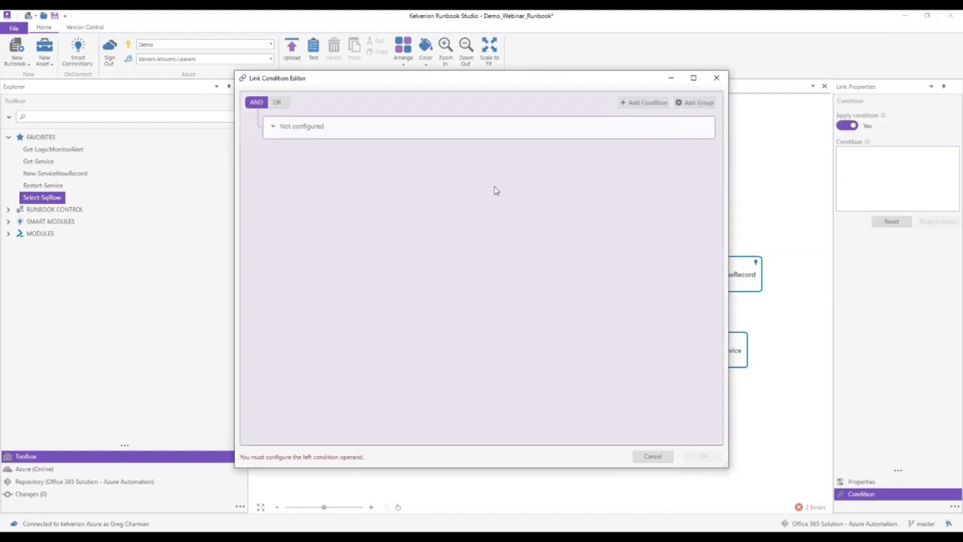
Set the condition's first operand to the Status field from the activity output of Get-Service
{"action": "left_click", "coordinate": [274, 126]}
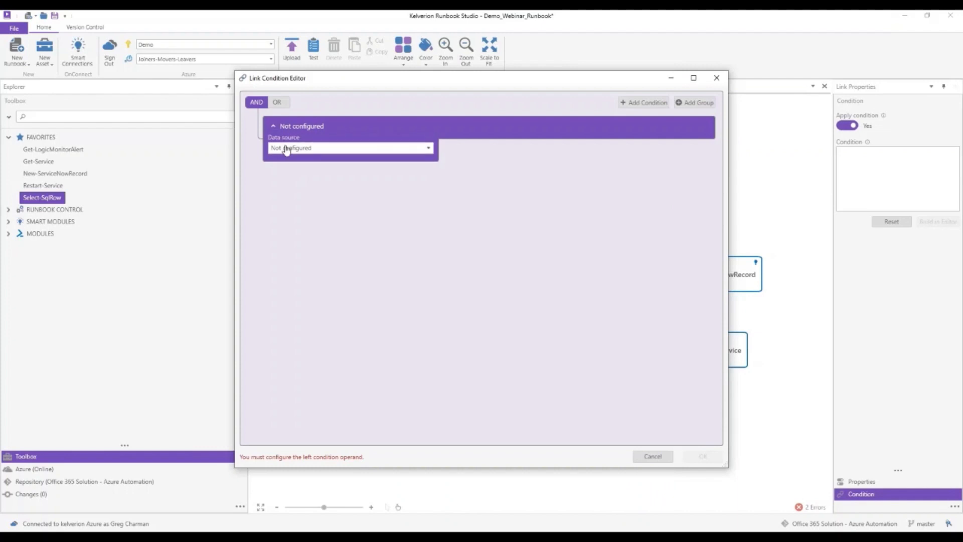
{"action": "left_click", "coordinate": [286, 149]}
{"action": "left_click", "coordinate": [288, 173]}
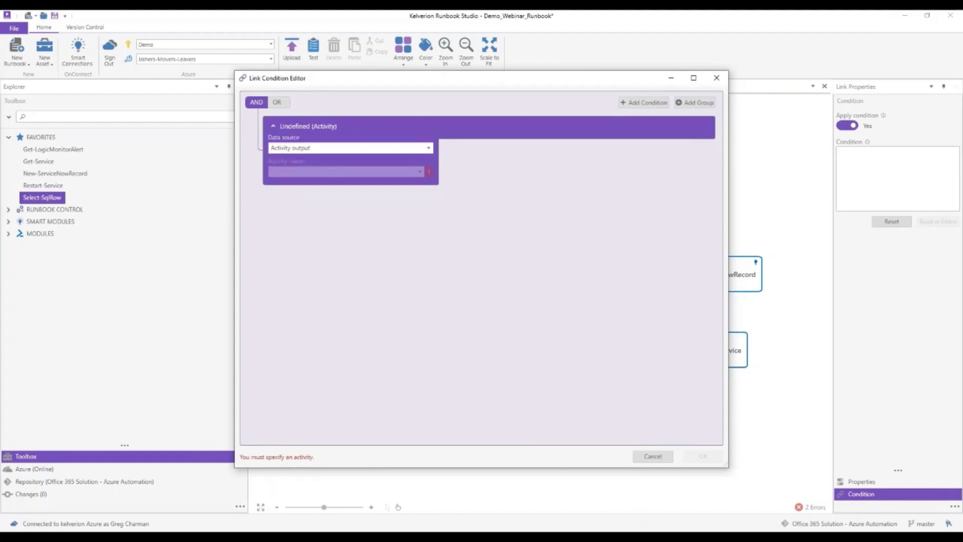
{"action": "left_click", "coordinate": [301, 175]}
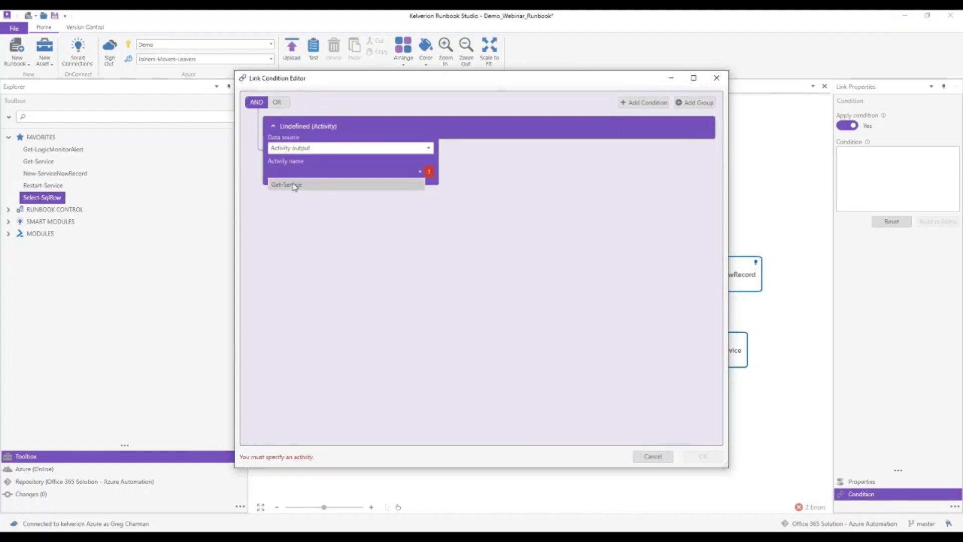
{"action": "left_click", "coordinate": [298, 189]}
{"action": "left_click", "coordinate": [427, 195]}
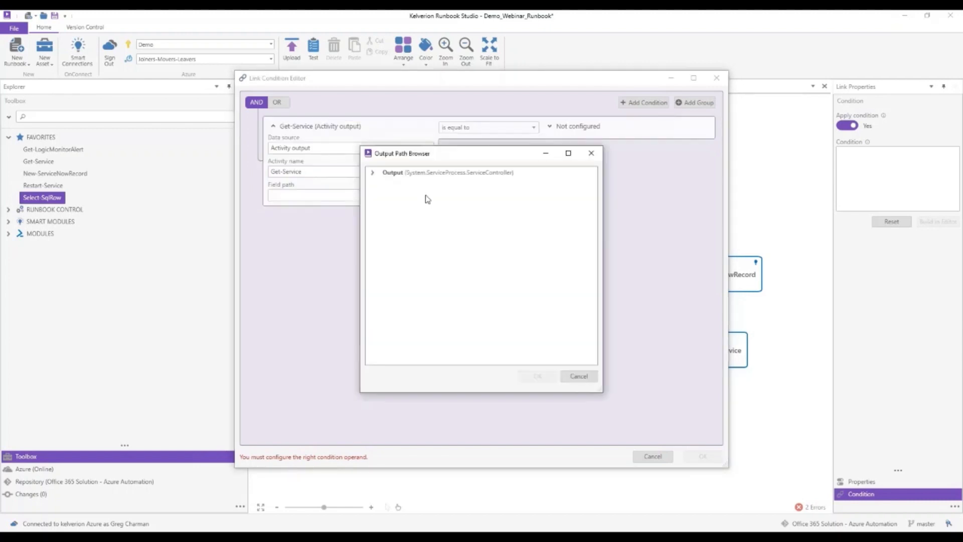
{"action": "left_click", "coordinate": [373, 173]}
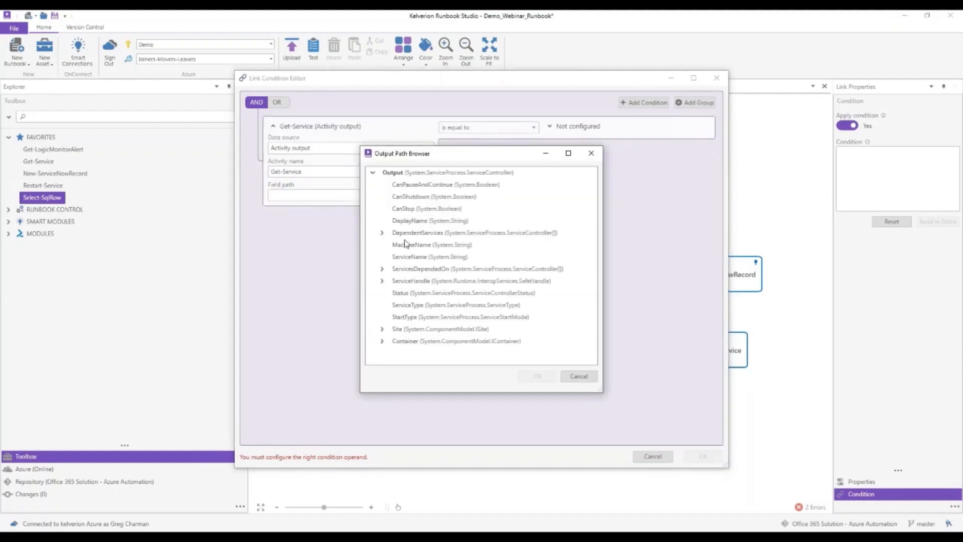
{"action": "left_click", "coordinate": [410, 293]}
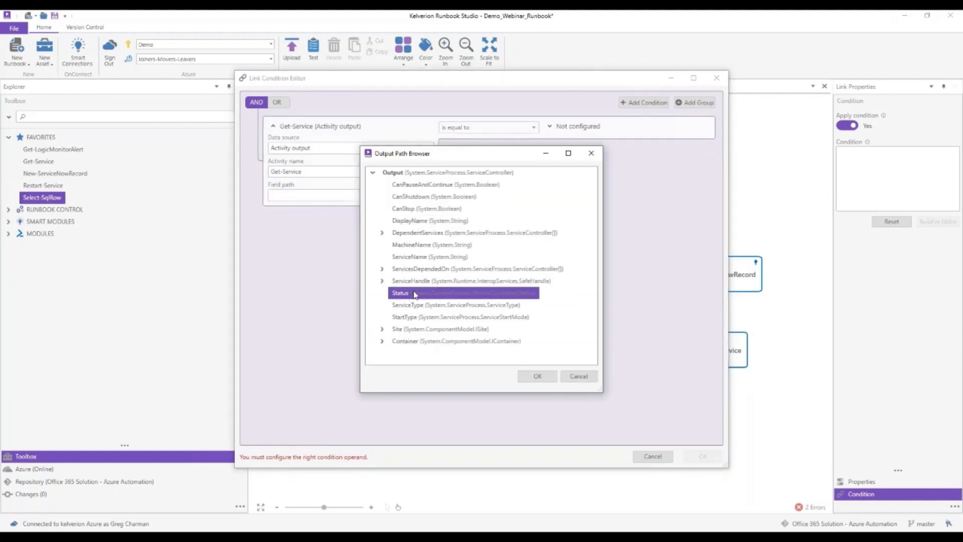
{"action": "left_click", "coordinate": [539, 378]}
Compare the status for equality with the constant value Running and accept the link condition
{"action": "left_click", "coordinate": [550, 126]}
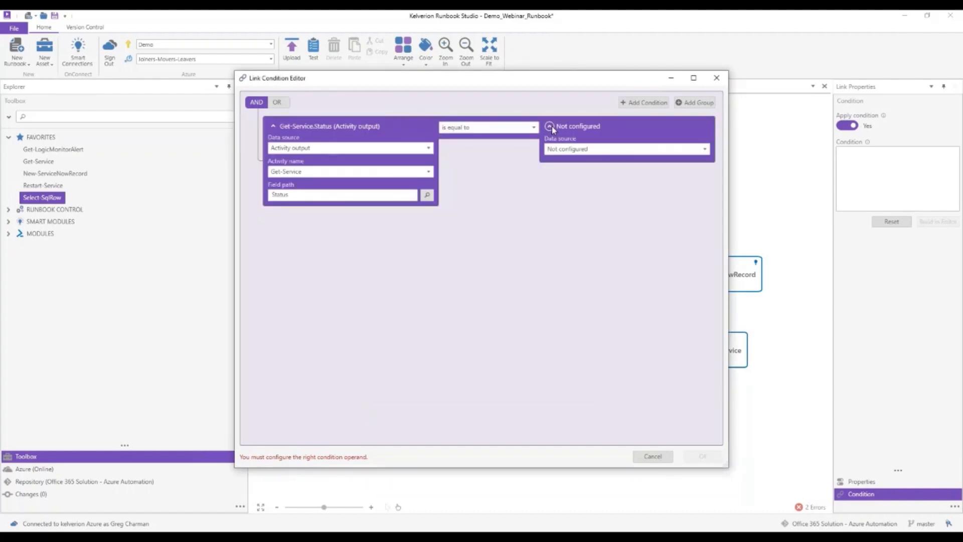
{"action": "left_click", "coordinate": [563, 149]}
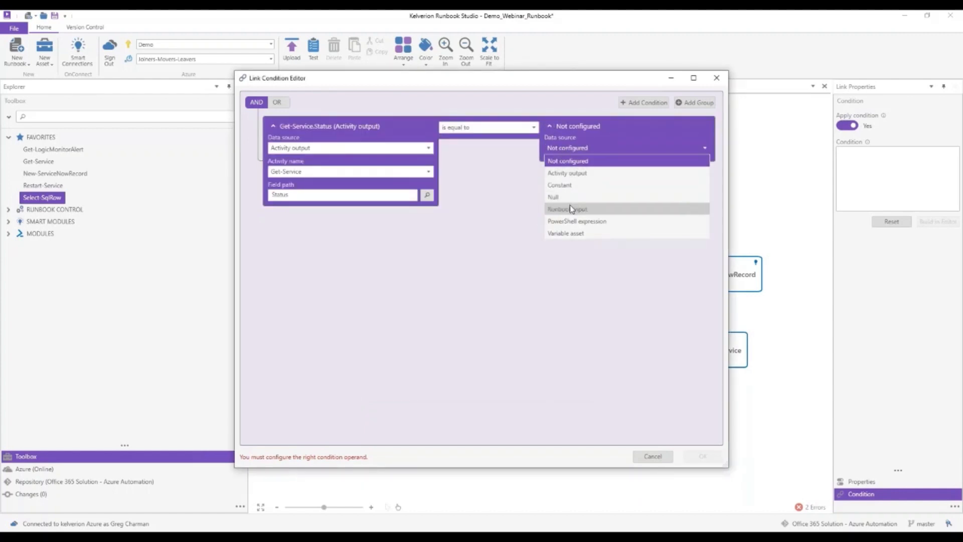
{"action": "left_click", "coordinate": [566, 186]}
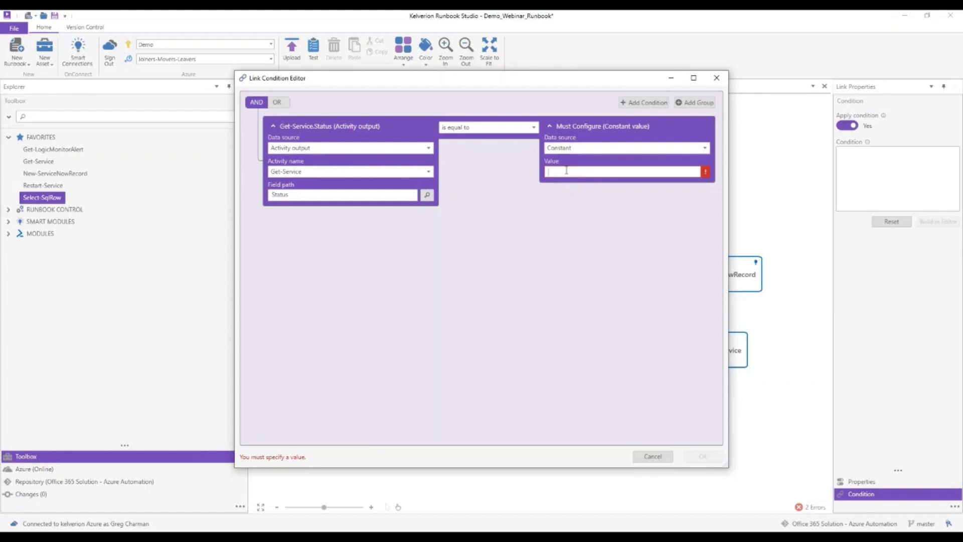
{"action": "type", "text": "Ru"}
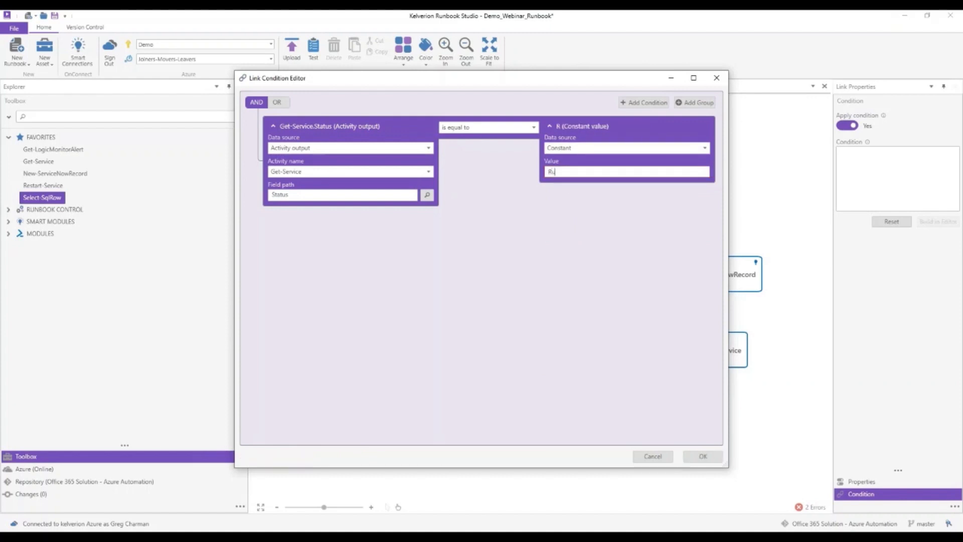
{"action": "type", "text": "nning"}
{"action": "left_click", "coordinate": [712, 457]}
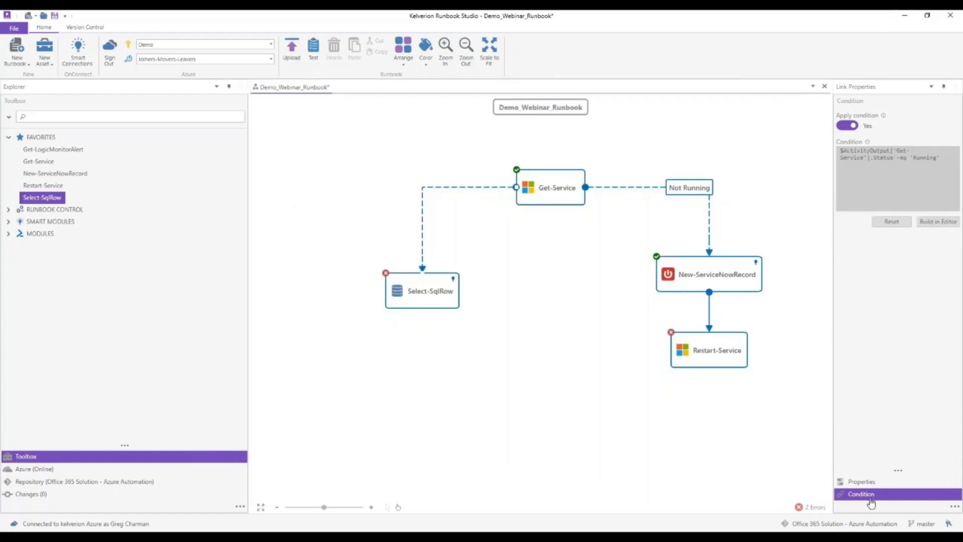
Label the link from Get-Service to Select-SqlRow as Running
{"action": "left_click", "coordinate": [862, 483]}
{"action": "left_click", "coordinate": [875, 125]}
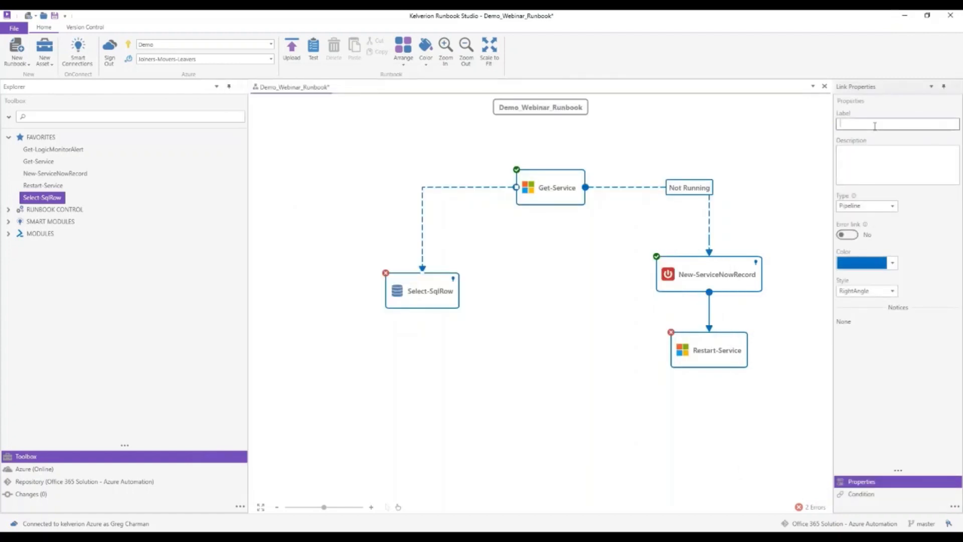
{"action": "type", "text": "No"}
{"action": "left_click", "coordinate": [516, 357]}
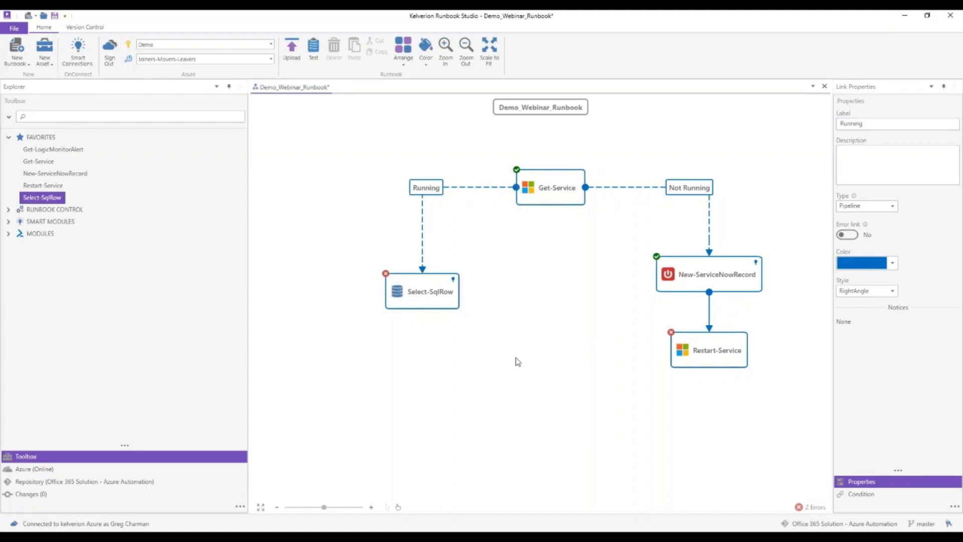